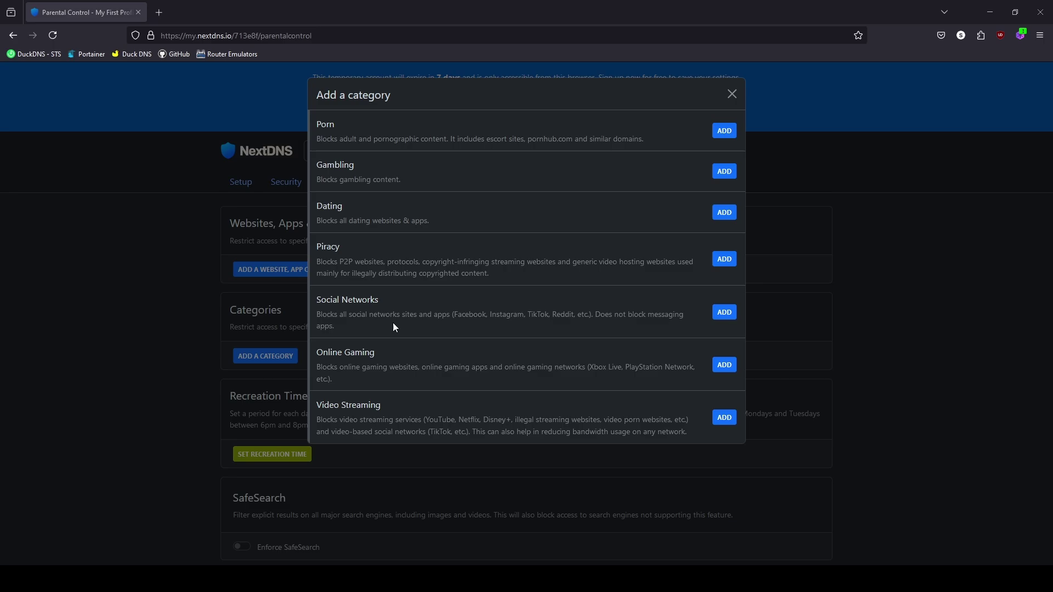
# Close the category list, review the denylist and allowlist, and view analytics showing 0 queries
pyautogui.moveTo(311, 288); pyautogui.dragTo(687, 338)
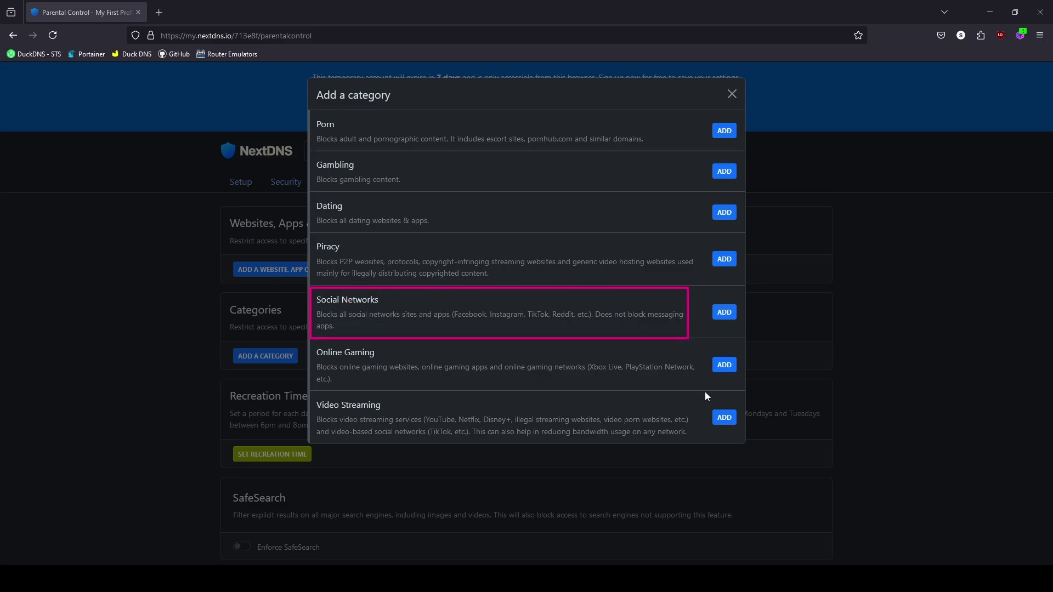
pyautogui.press('Escape')
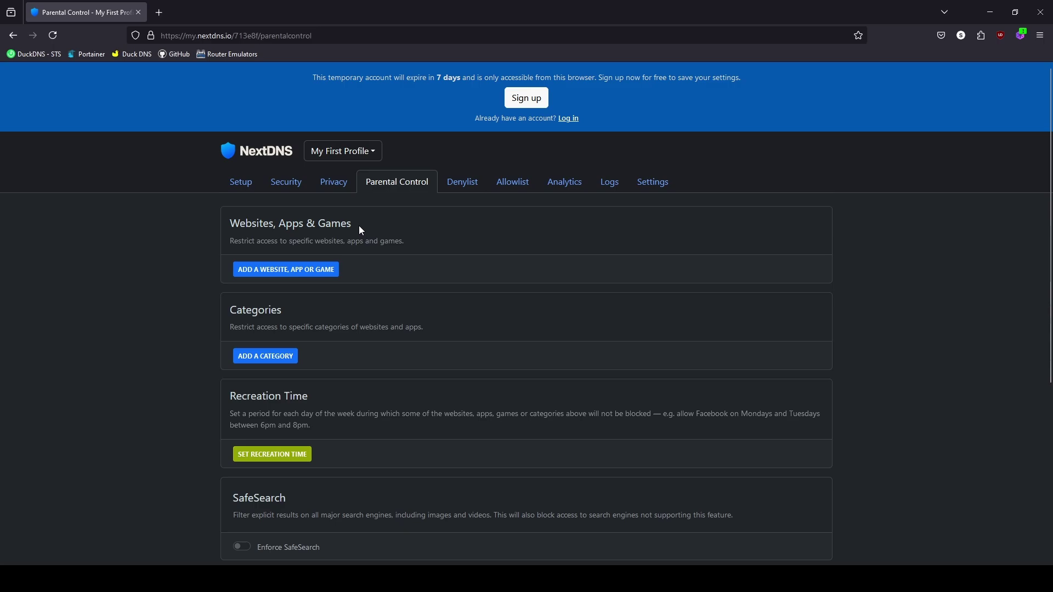
pyautogui.click(460, 184)
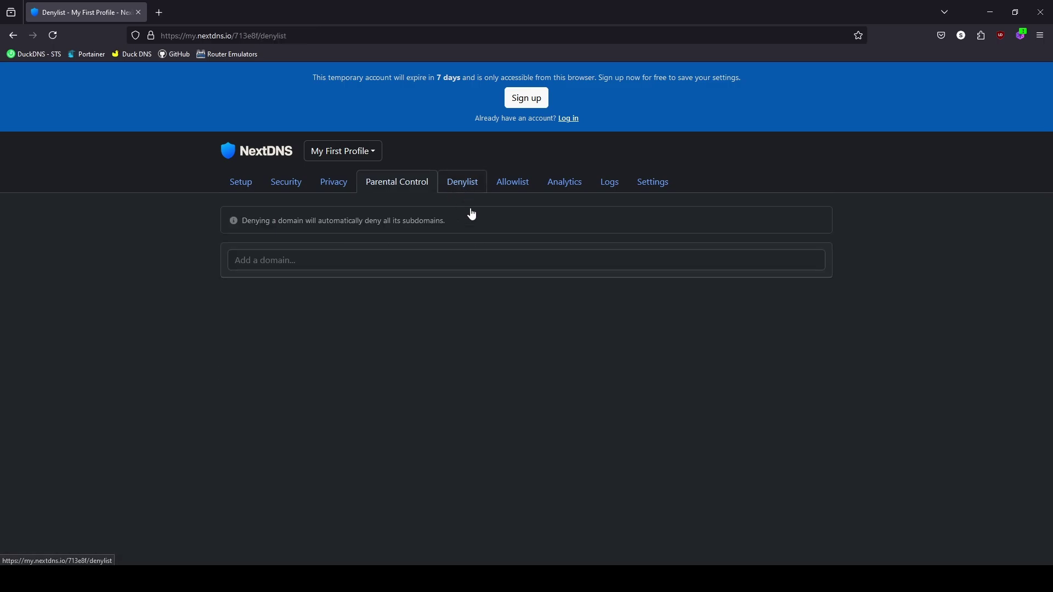
pyautogui.click(512, 183)
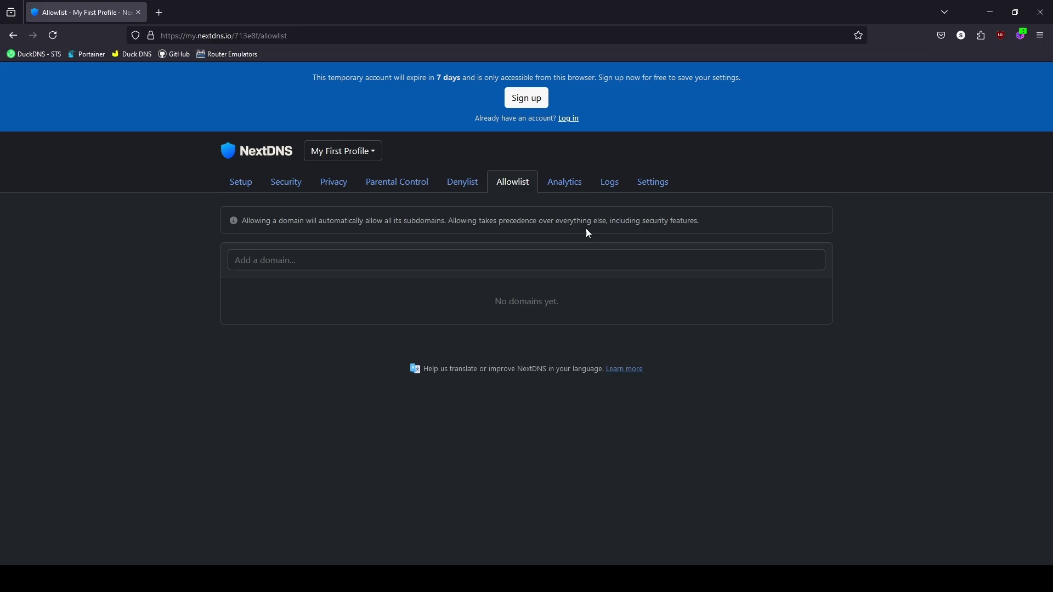
pyautogui.click(570, 183)
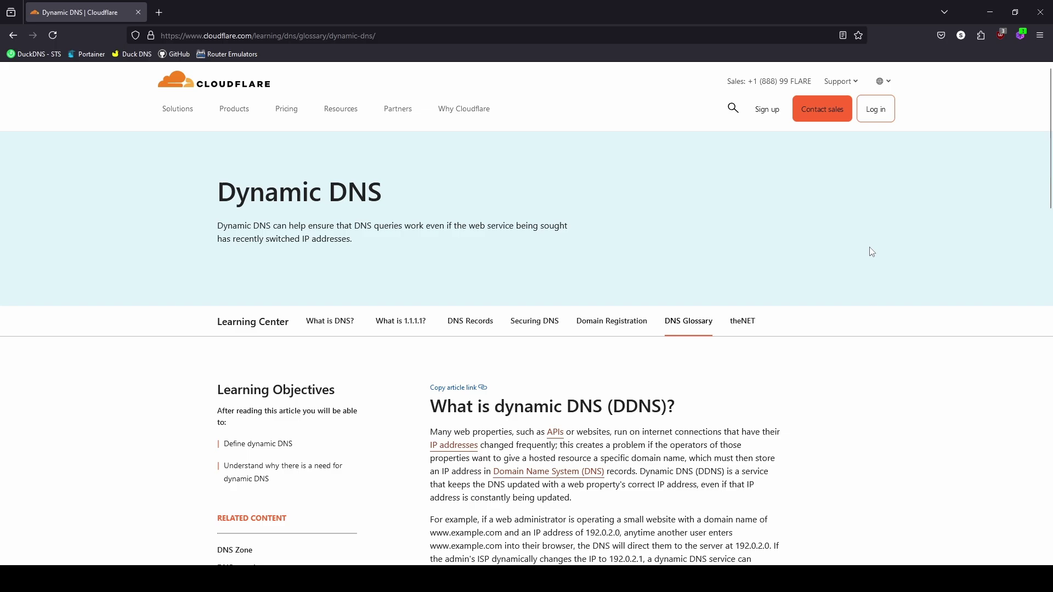
# Load nextdns.io in a fresh tab and start a new profile with 'Try it now'
pyautogui.hotkey('ctrl', 'w')
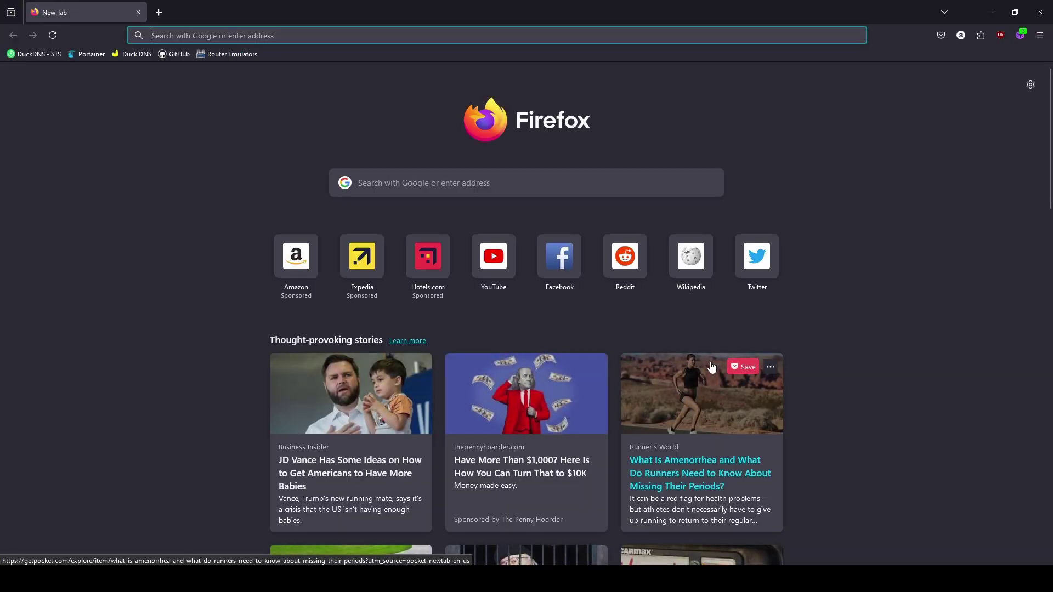
pyautogui.write('next')
pyautogui.press('Return')
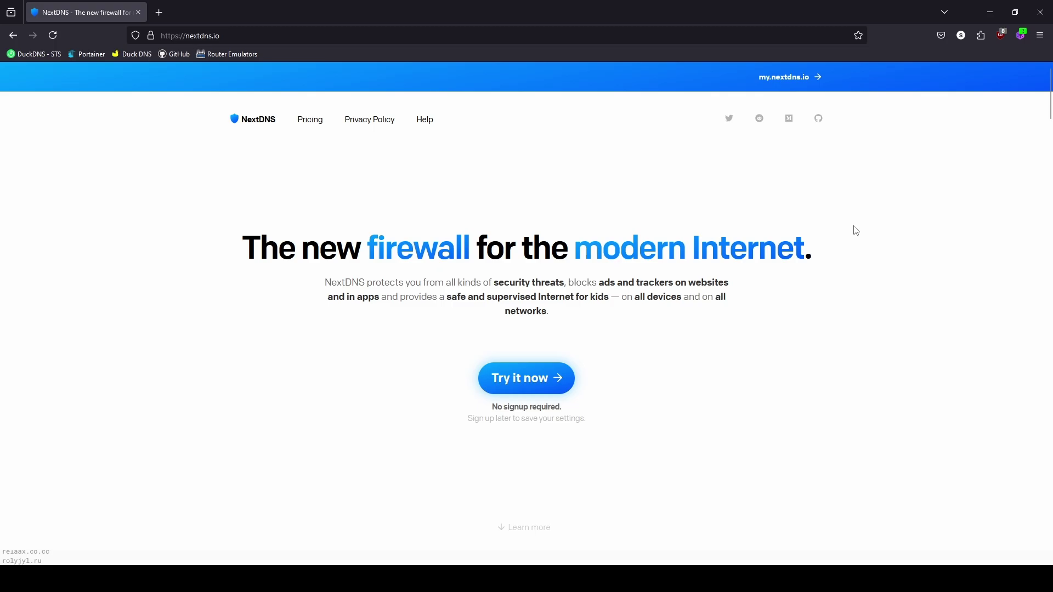
pyautogui.click(489, 378)
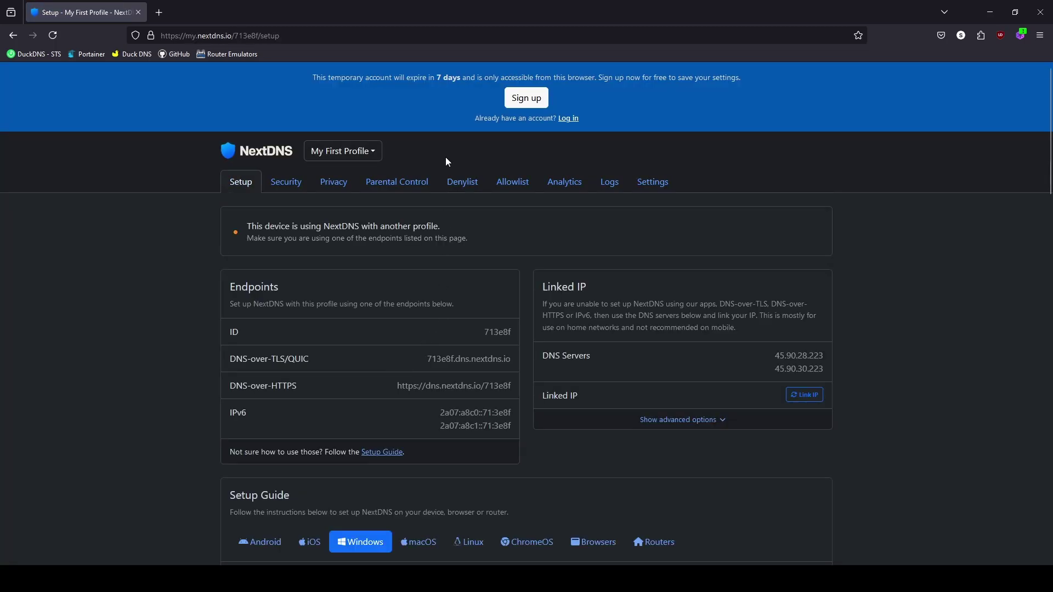
# Sign up using a newly generated Firefox Relay email mask to save the temporary profile
pyautogui.click(527, 97)
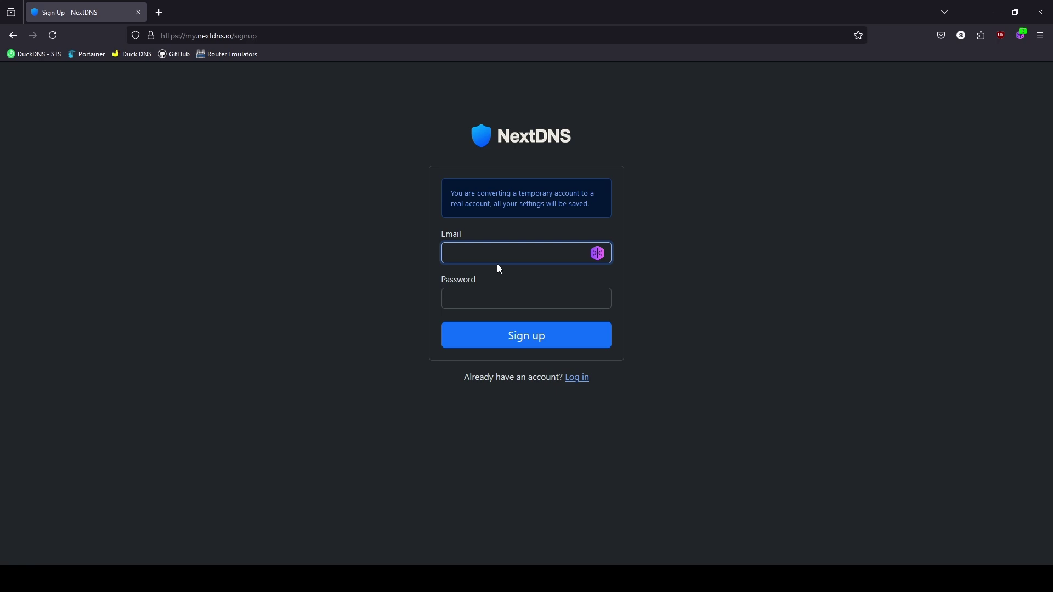
pyautogui.click(597, 253)
pyautogui.click(501, 331)
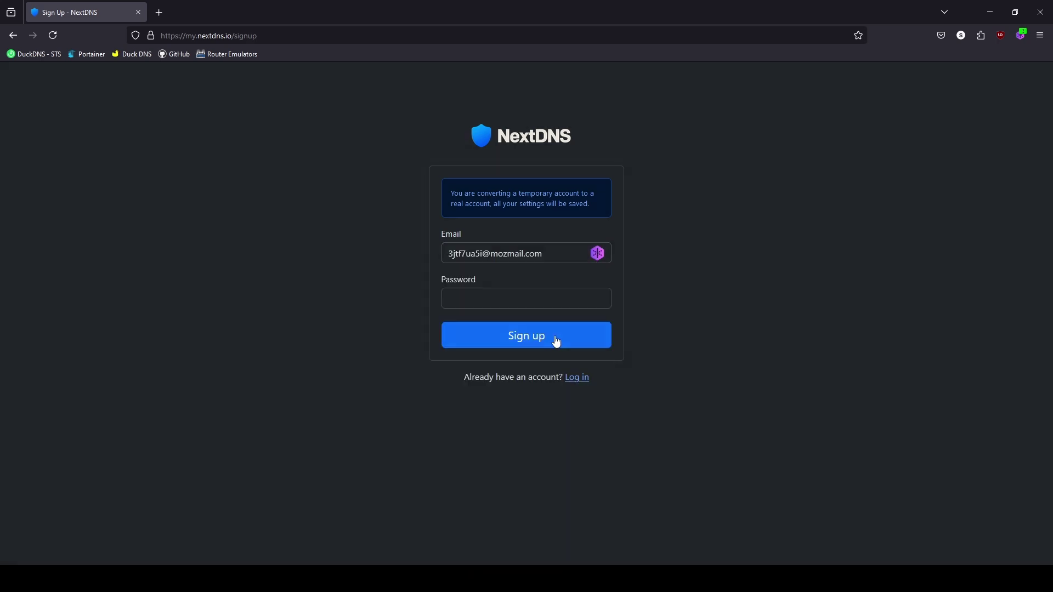
pyautogui.click(554, 338)
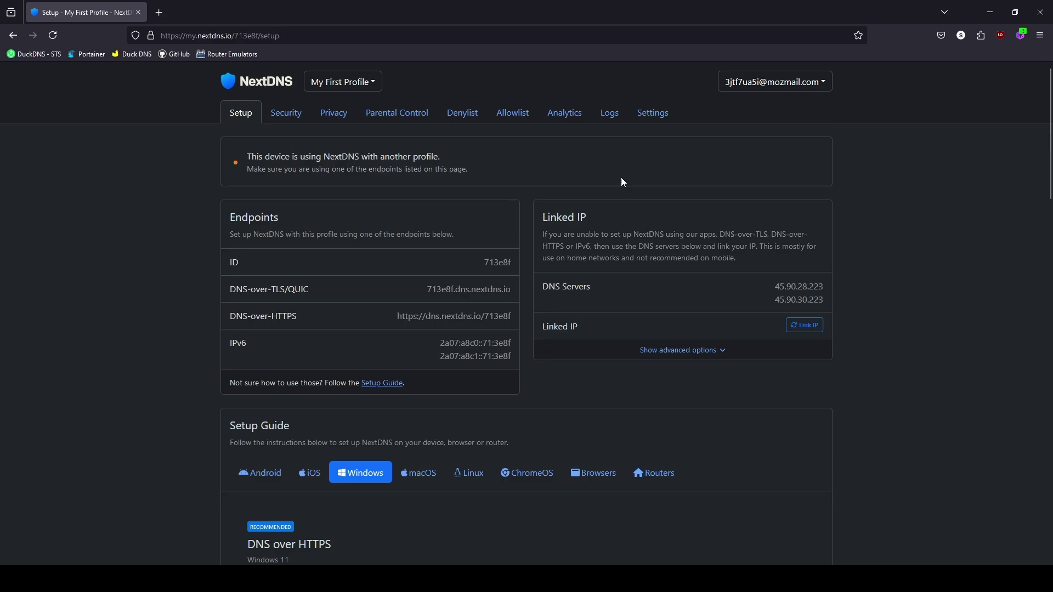
# In Settings, replace the profile name 'My First Profile' with 'Test', save, and return to Setup
pyautogui.click(658, 120)
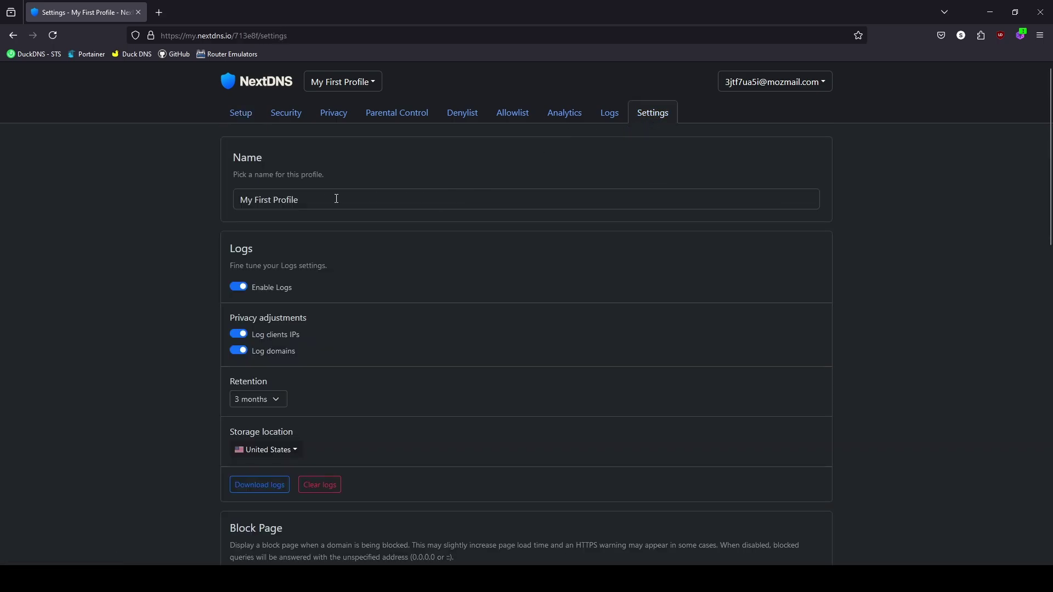
pyautogui.tripleClick(311, 193)
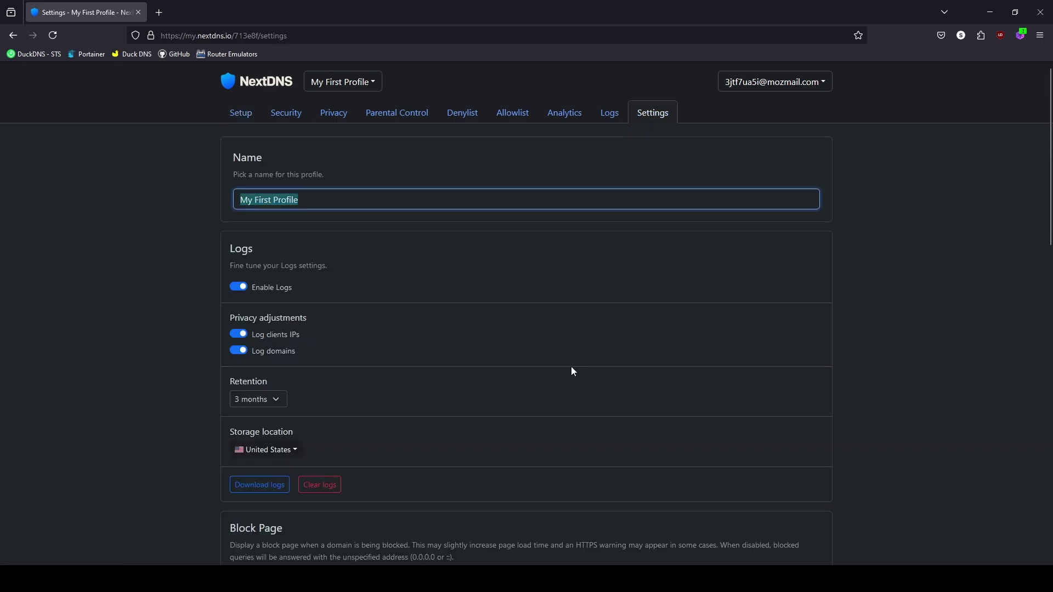
pyautogui.write('Home')
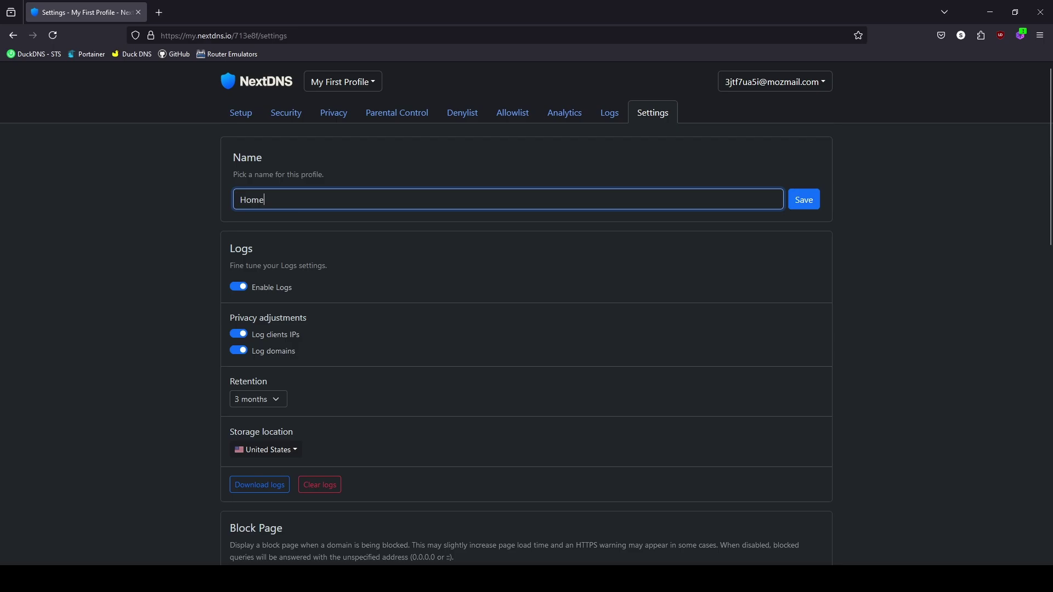
pyautogui.hotkey('ctrl', 'a')
pyautogui.write('Office')
pyautogui.hotkey('ctrl', 'a')
pyautogui.write('Home')
pyautogui.hotkey('ctrl', 'a')
pyautogui.write('Tes')
pyautogui.click(804, 199)
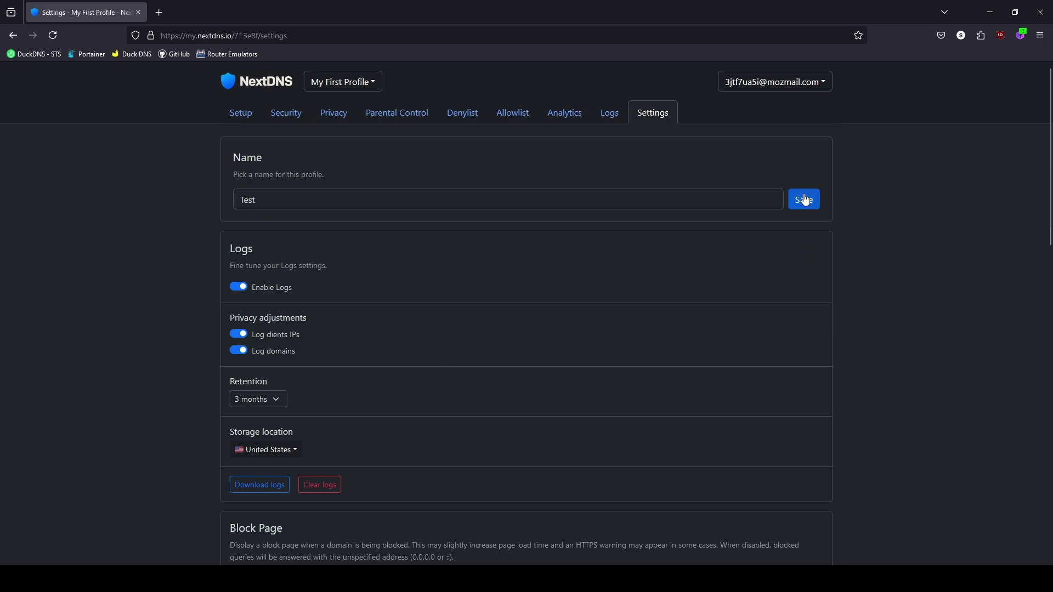
pyautogui.click(240, 123)
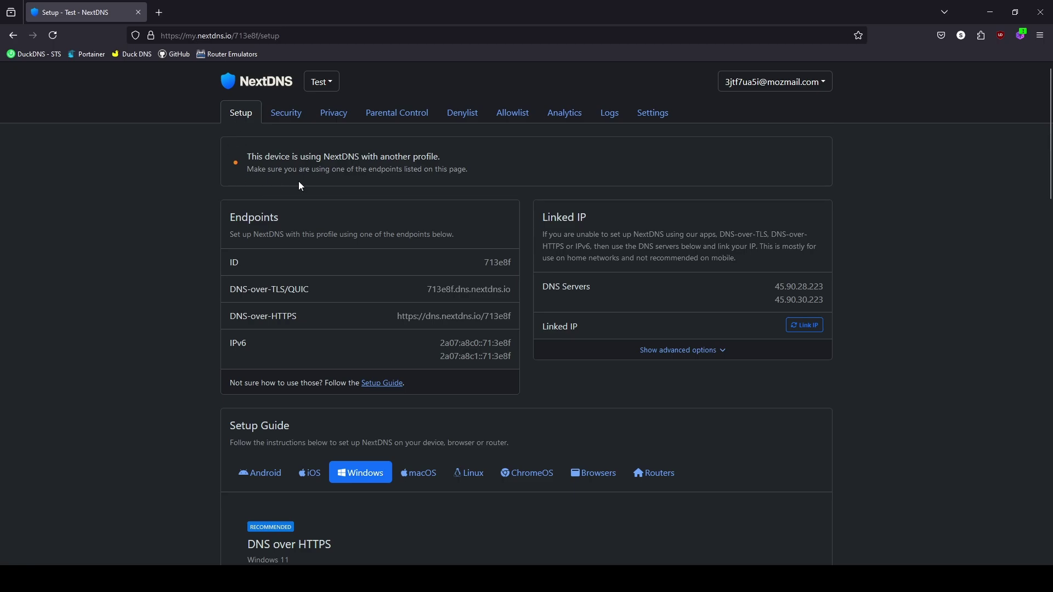
# On the Privacy page, add the EasyList and OISD blocklists
pyautogui.click(341, 122)
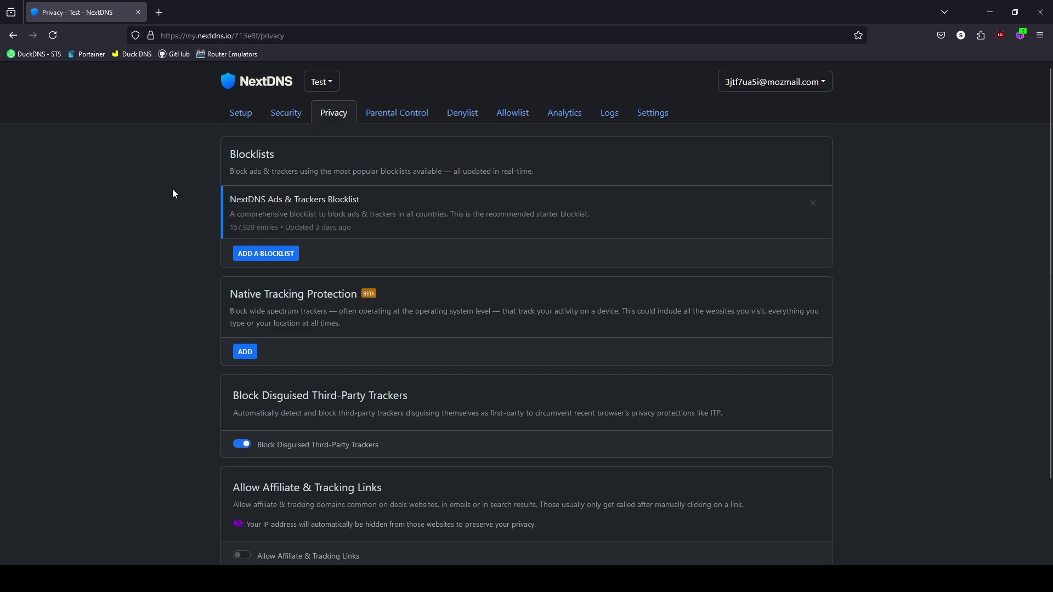
pyautogui.click(266, 253)
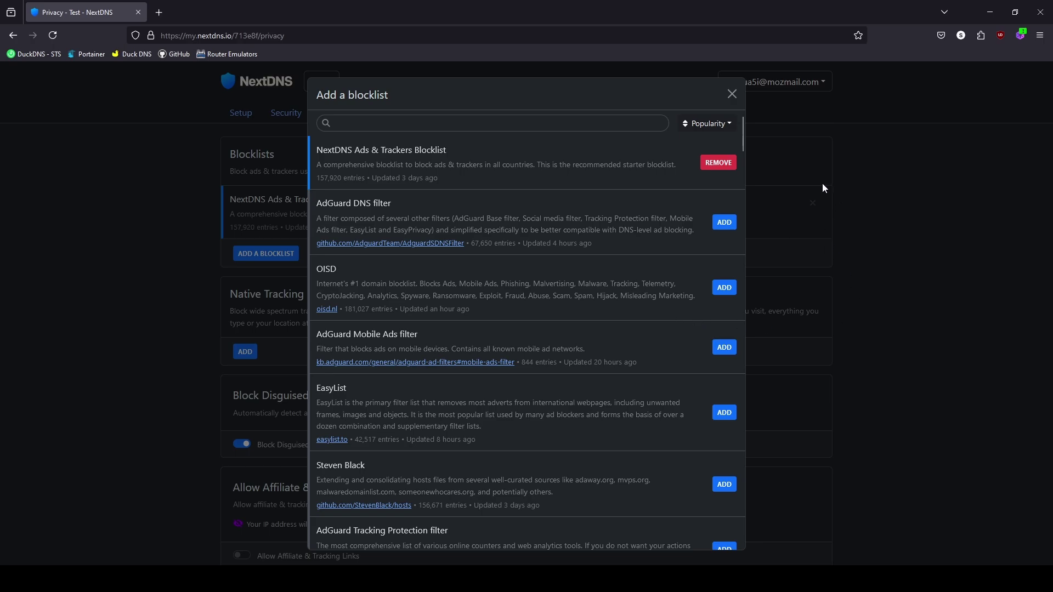
pyautogui.click(854, 237)
pyautogui.scroll(-2, 365, 405)
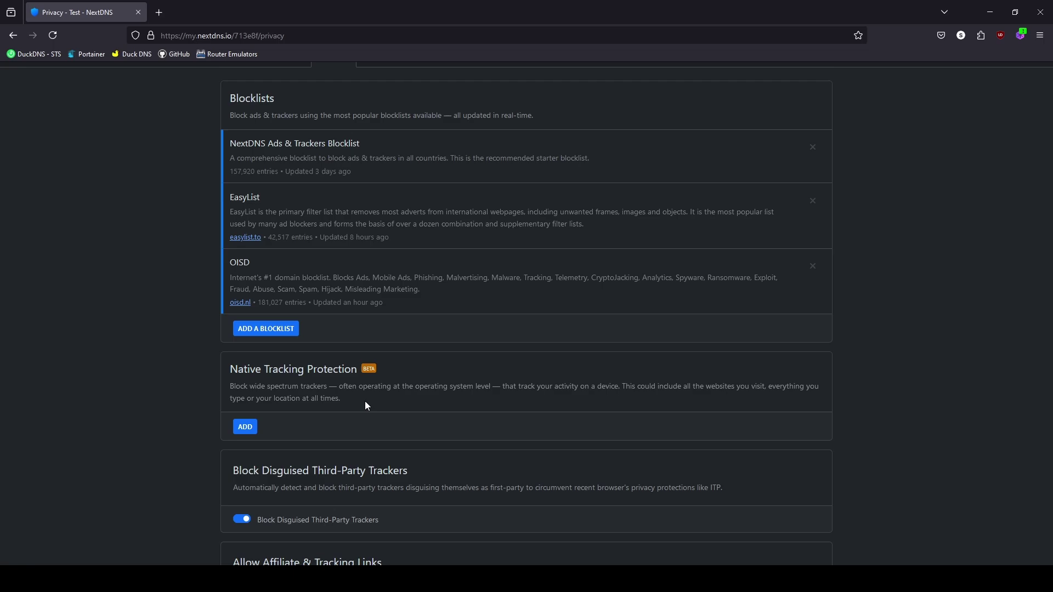
# Enable native tracking protection for Windows and Apple devices
pyautogui.click(245, 427)
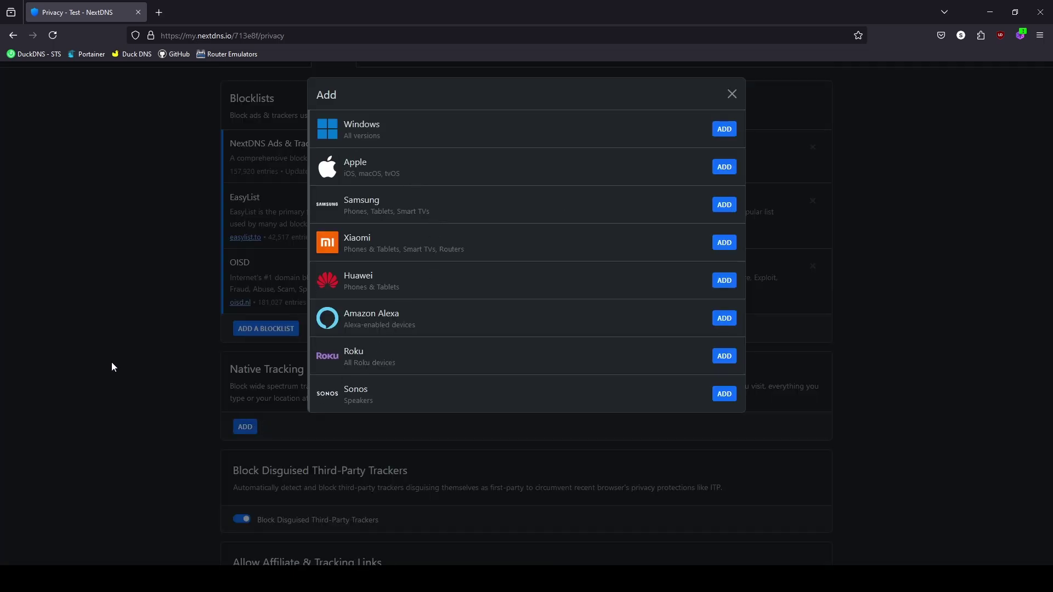
pyautogui.click(723, 130)
pyautogui.click(724, 166)
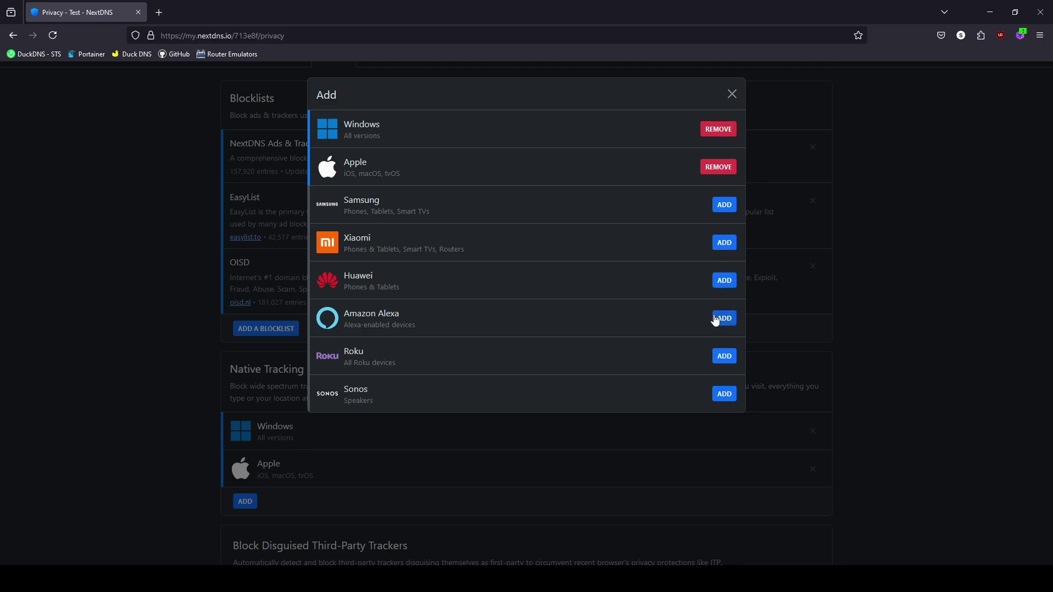
pyautogui.click(732, 94)
pyautogui.scroll(1, 449, 437)
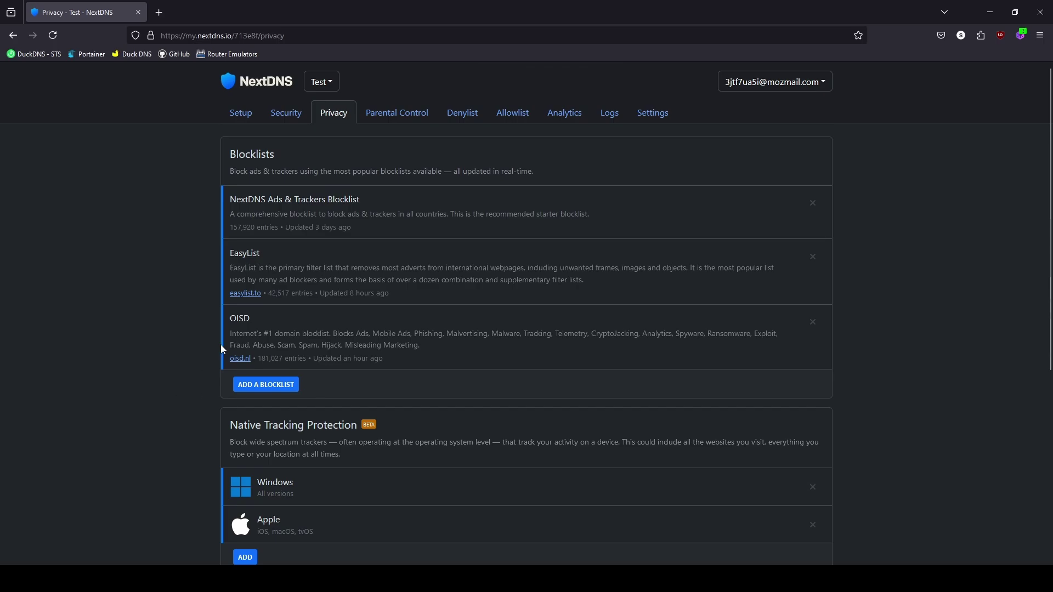
# In Parental Control, block the Porn, Gambling and Dating categories
pyautogui.click(391, 113)
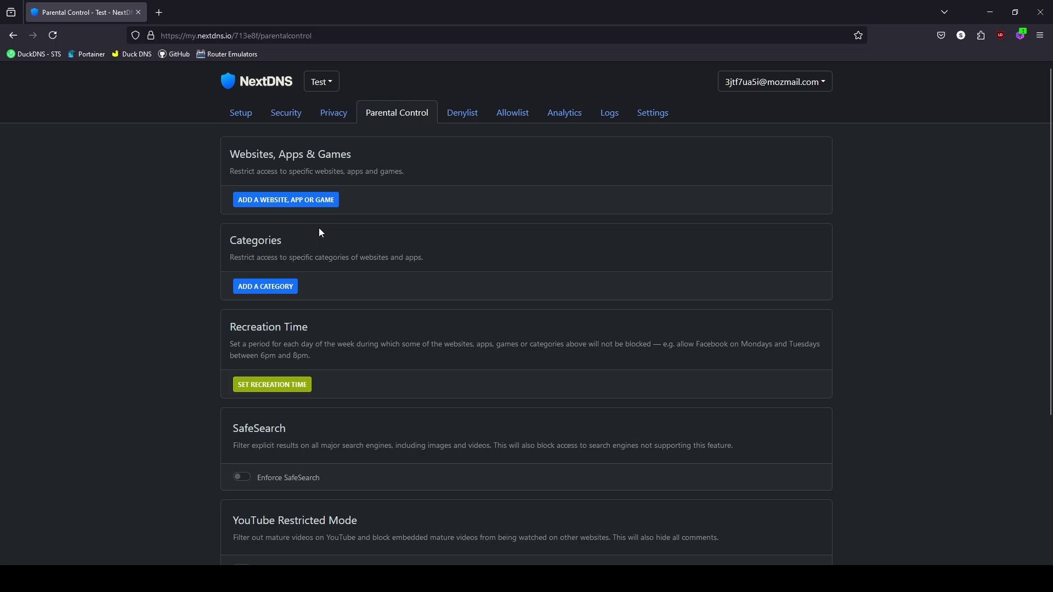
pyautogui.click(278, 201)
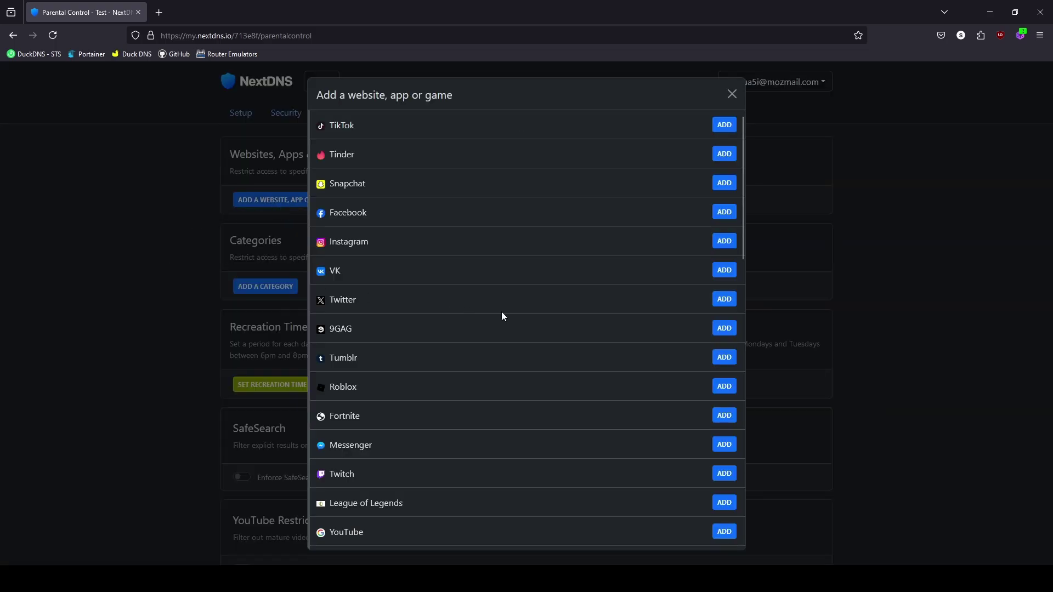
pyautogui.click(158, 318)
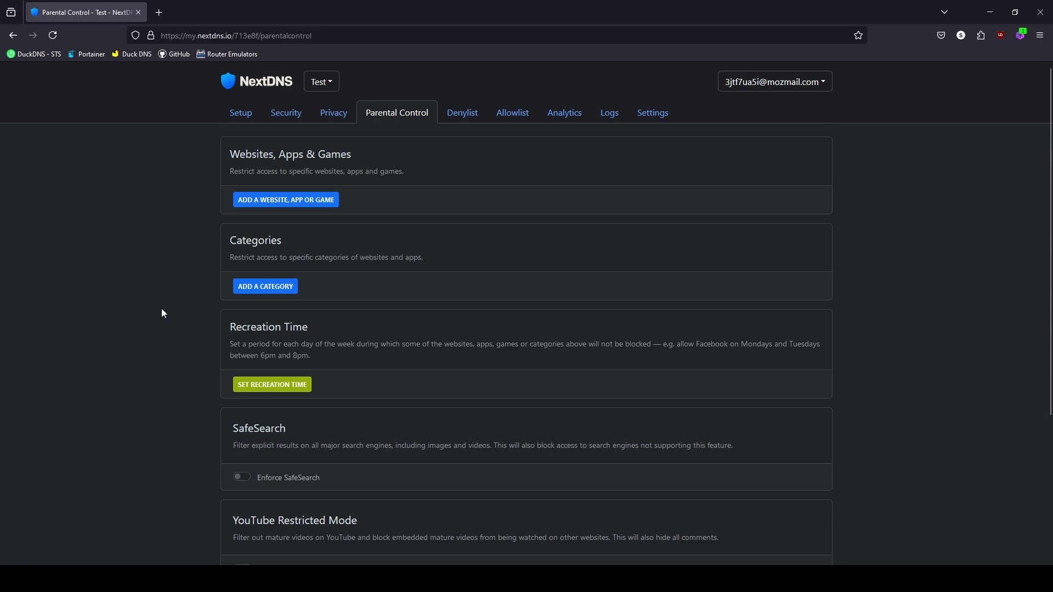
pyautogui.click(258, 287)
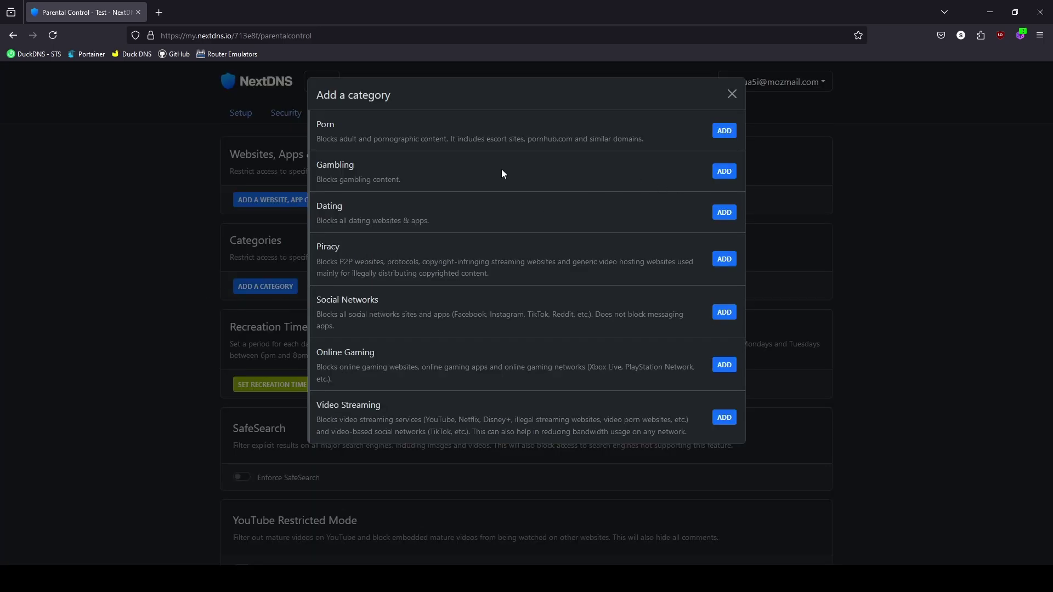
pyautogui.click(724, 131)
pyautogui.click(724, 171)
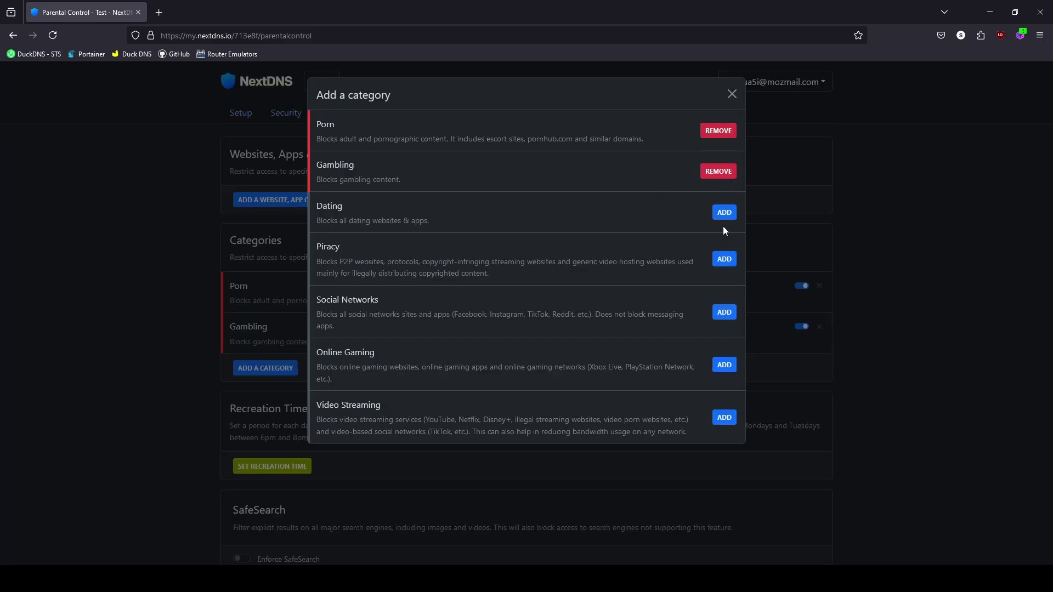
pyautogui.click(724, 213)
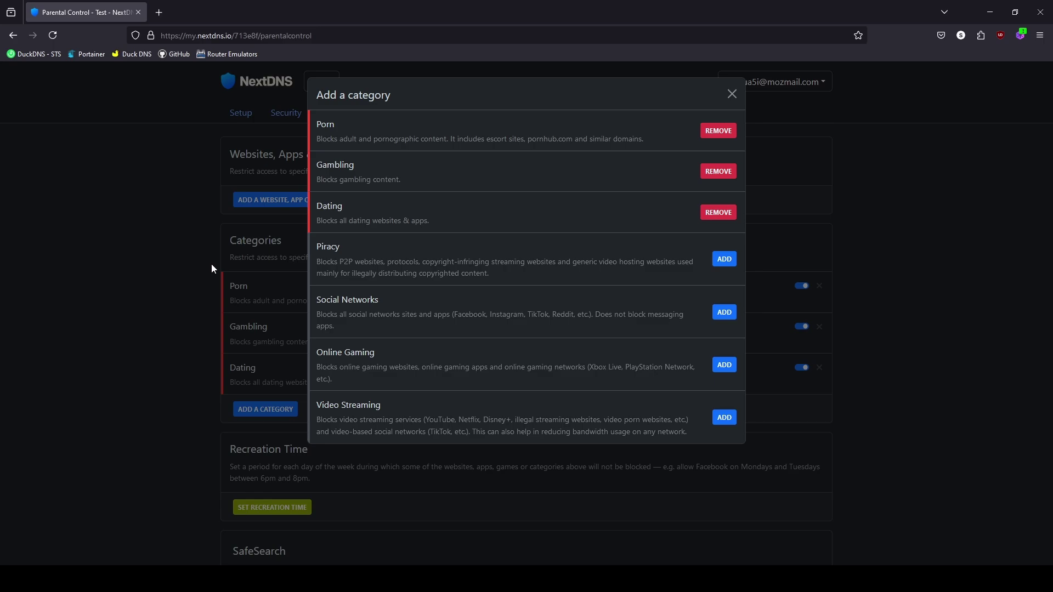
pyautogui.click(176, 277)
# Switch on YouTube Restricted Mode further down the Parental Control page
pyautogui.scroll(-3, 156, 278)
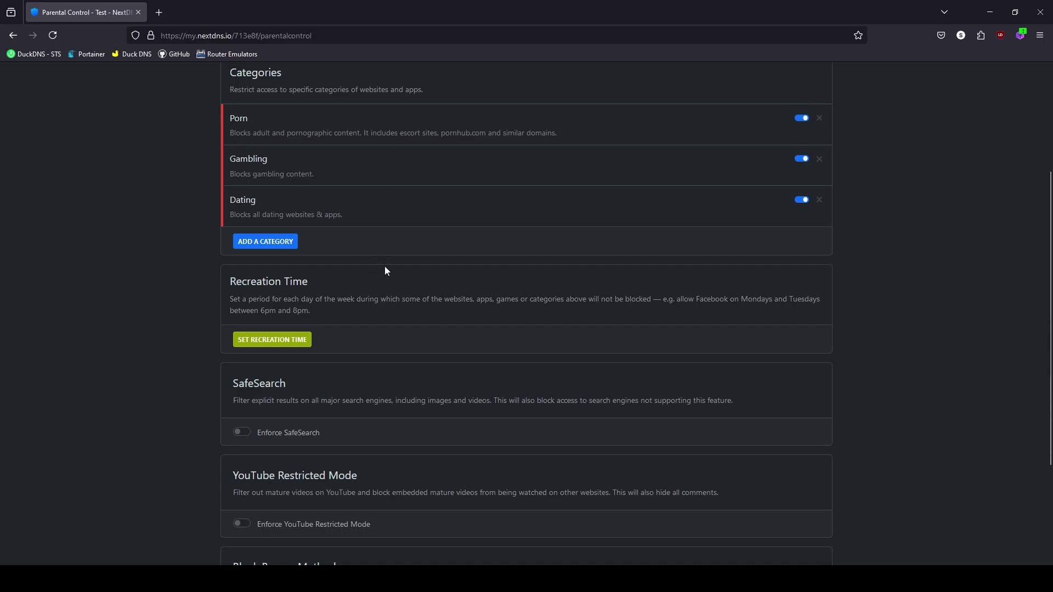
pyautogui.scroll(-3, 433, 284)
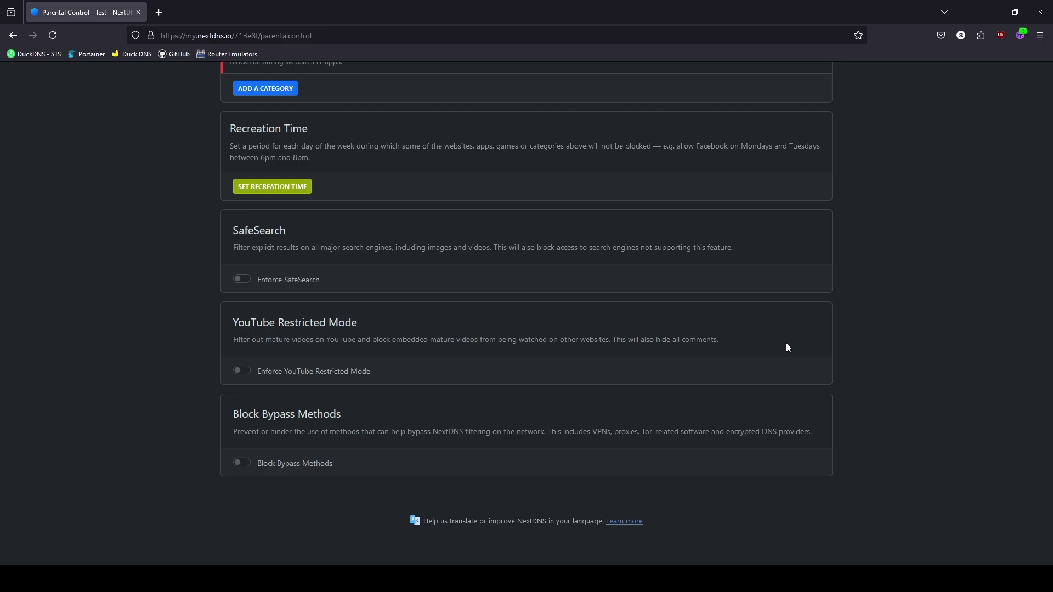
pyautogui.click(243, 371)
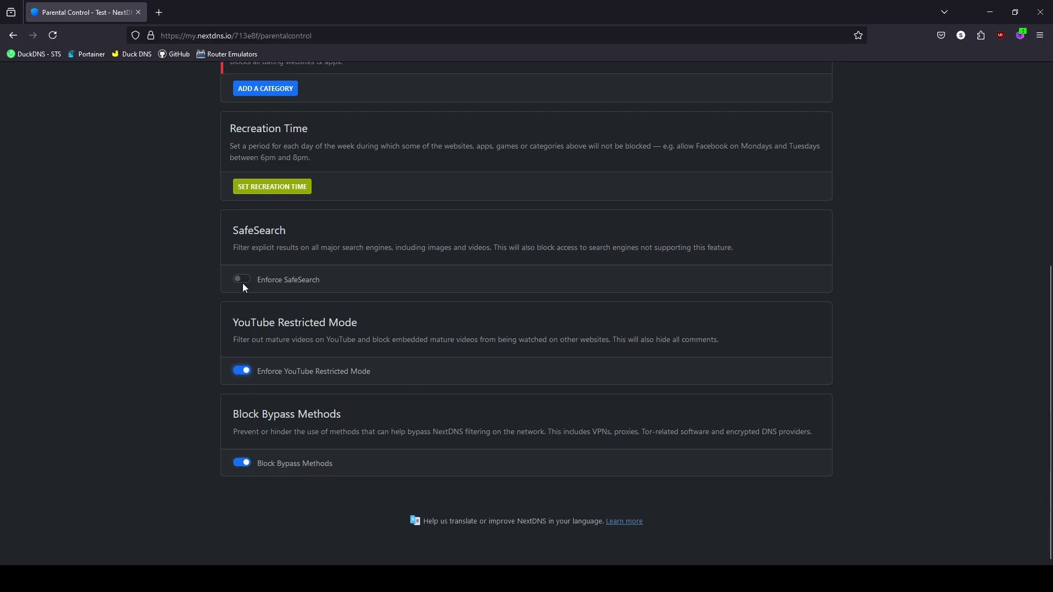
pyautogui.scroll(5, 119, 352)
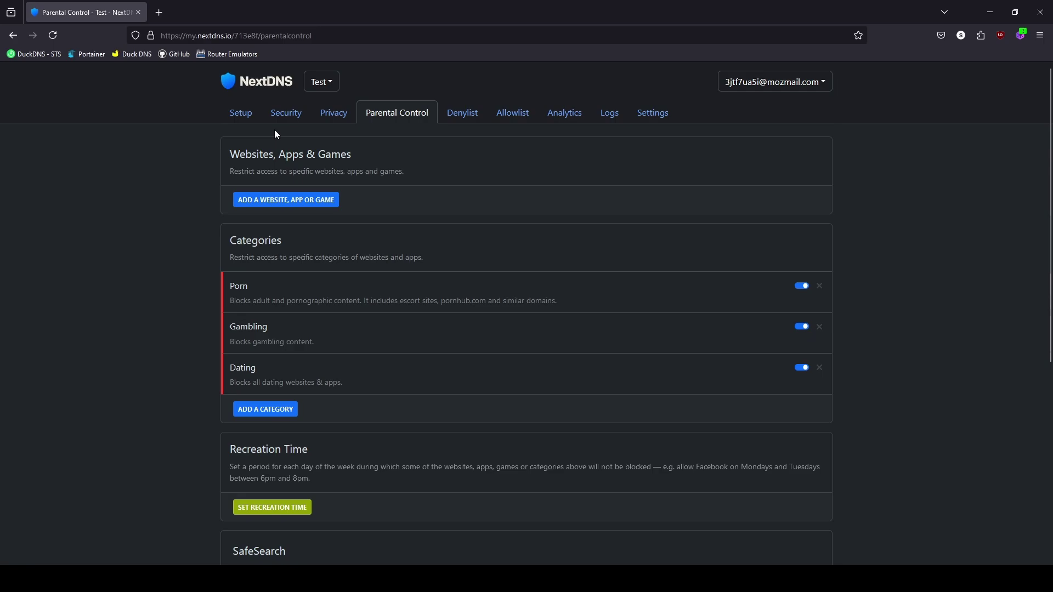
# Switch on AI-Driven Threat Detection in the Security settings and review the remaining options
pyautogui.click(286, 113)
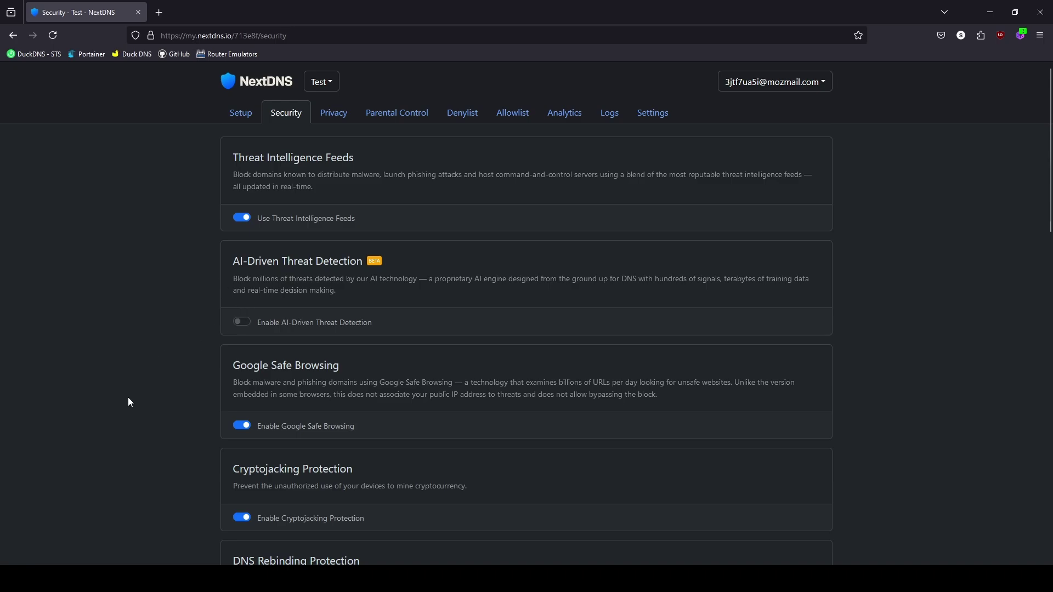
pyautogui.click(245, 323)
pyautogui.scroll(-3, 139, 347)
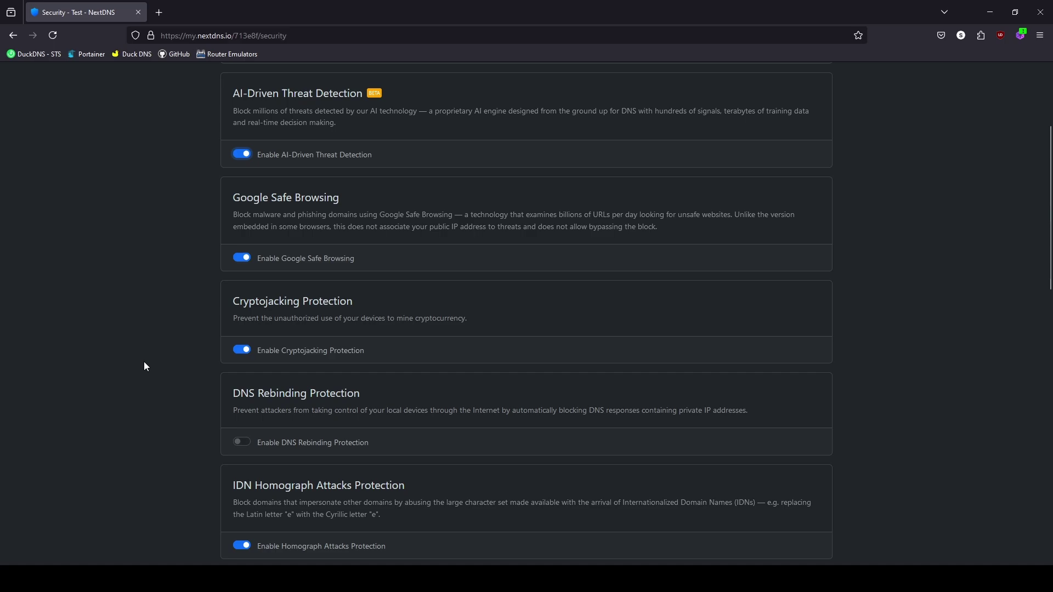
pyautogui.scroll(-1, 183, 450)
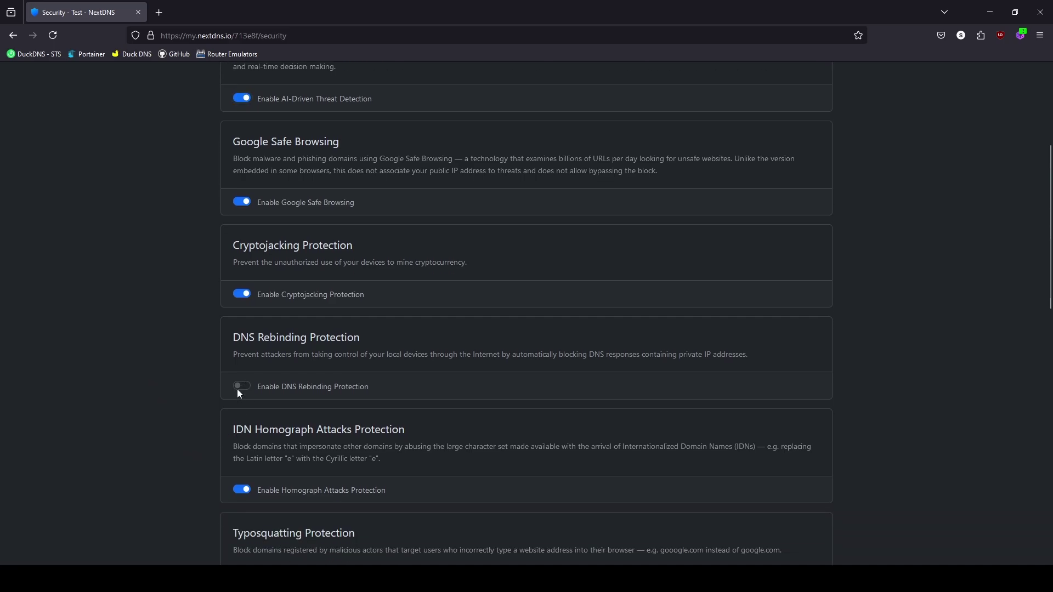
pyautogui.scroll(-3, 177, 396)
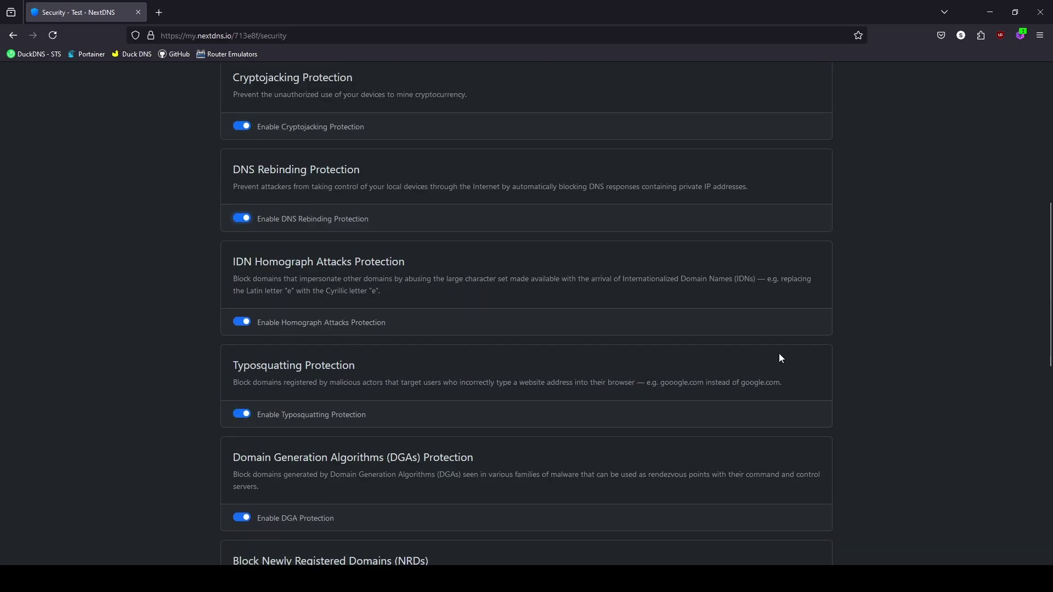
pyautogui.scroll(7, 743, 358)
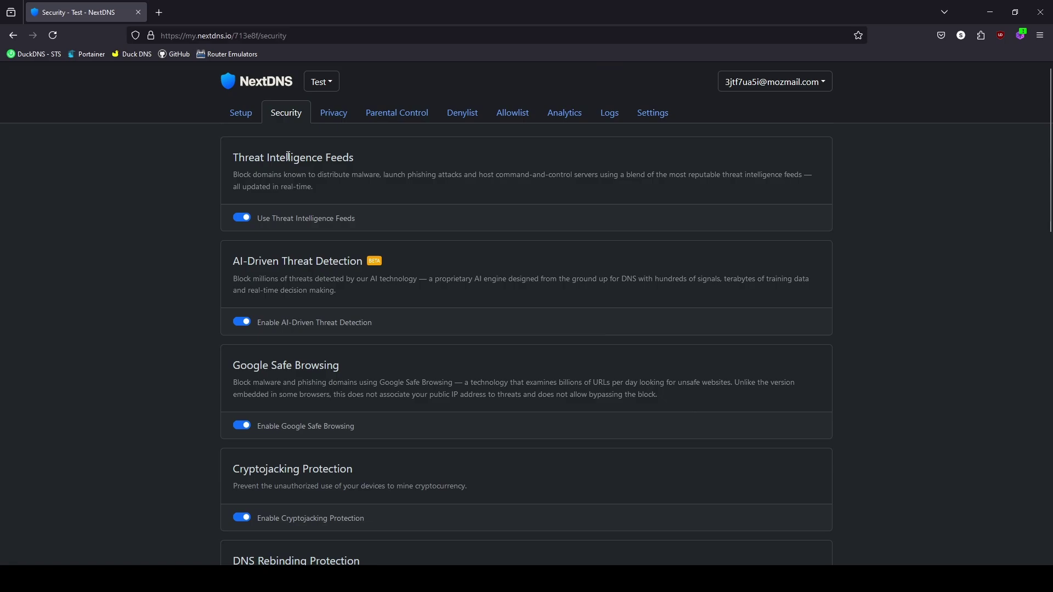
# Link the current network's IP in the Setup page's Linked IP panel
pyautogui.click(237, 115)
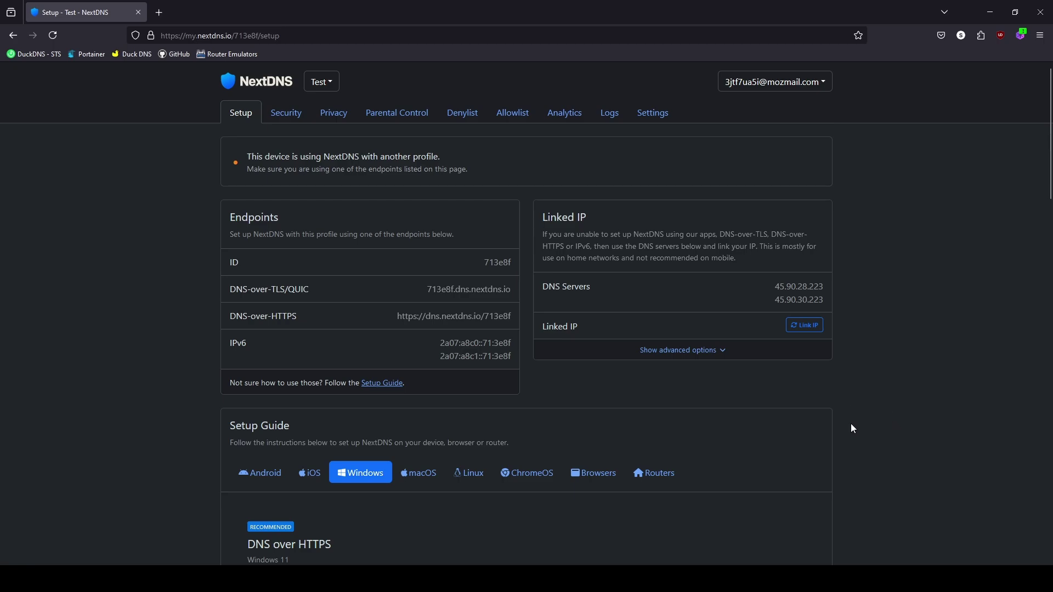
pyautogui.click(808, 326)
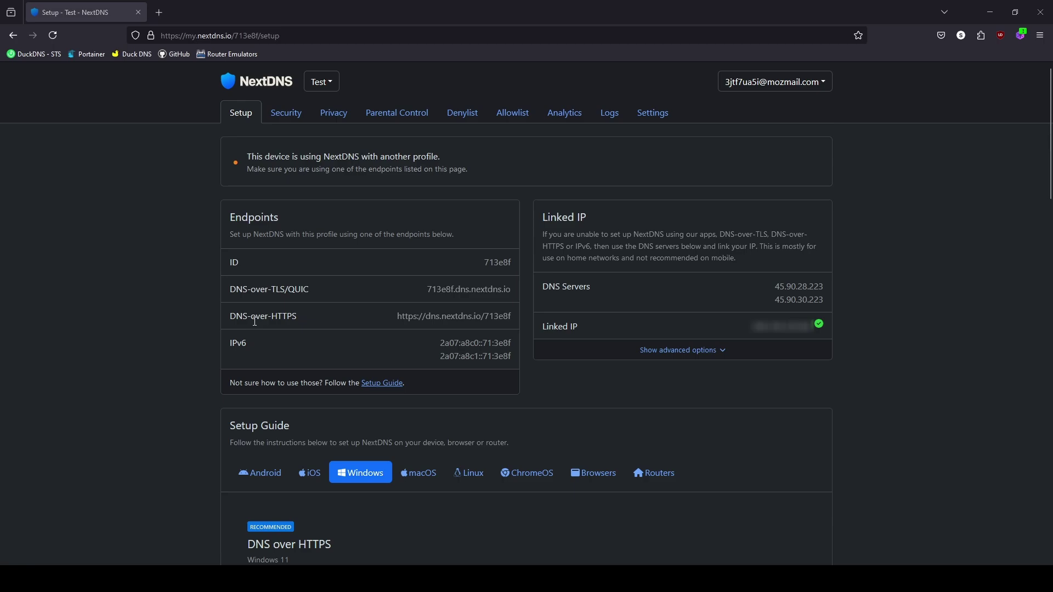
pyautogui.click(160, 12)
# In the ASUS demo's WAN Internet Connection page, turn off automatic DNS server assignment
pyautogui.click(250, 55)
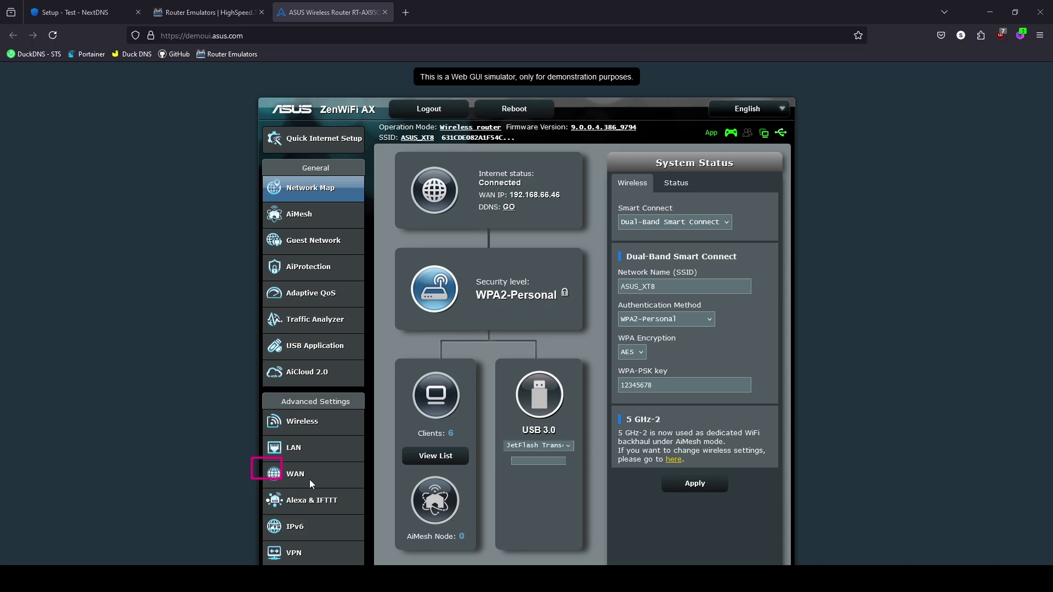
pyautogui.click(335, 482)
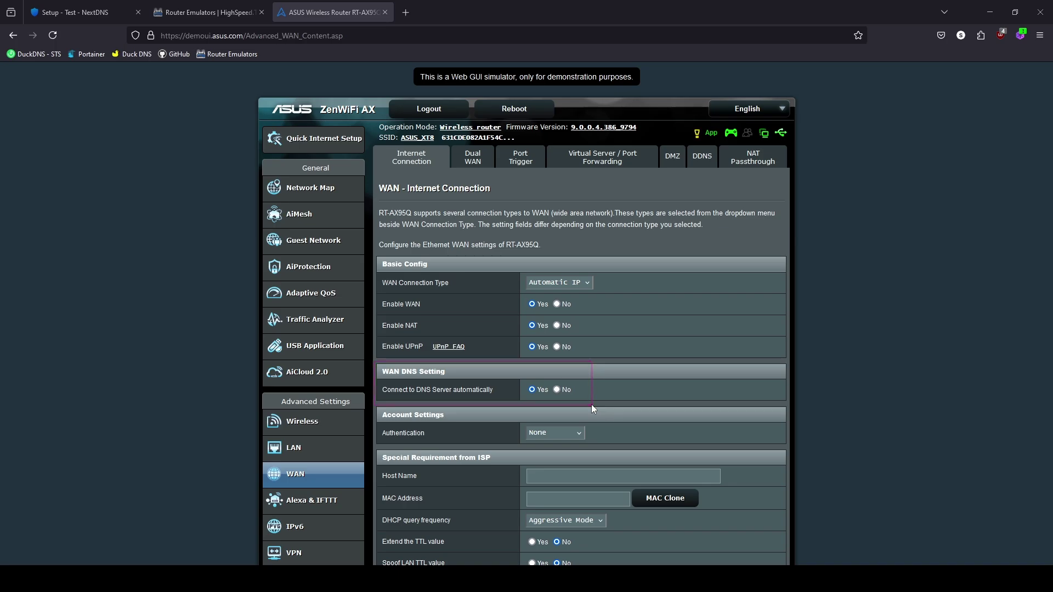
pyautogui.click(556, 390)
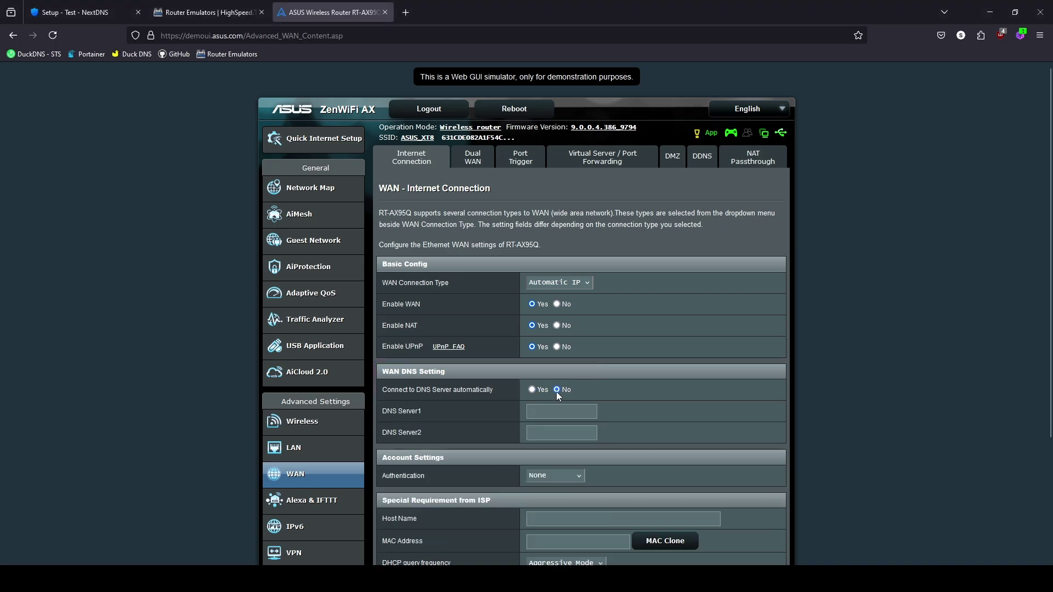
pyautogui.click(560, 411)
# Copy NextDNS's 45.90.28.223 and 45.90.30.223 into DNS Server1 and DNS Server2
pyautogui.click(68, 13)
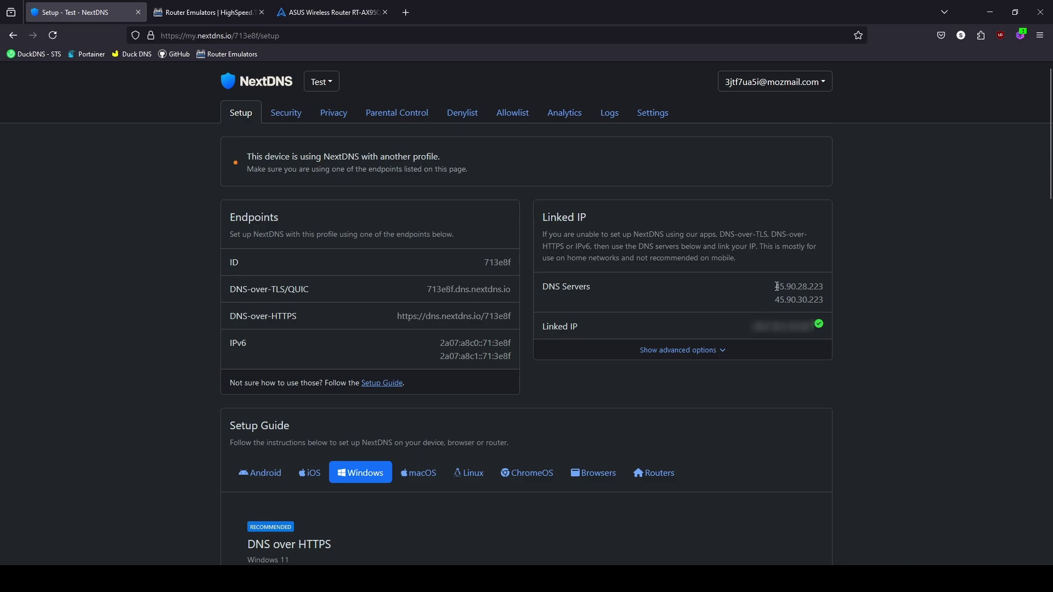
pyautogui.moveTo(776, 286); pyautogui.dragTo(828, 291)
pyautogui.hotkey('ctrl', 'c')
pyautogui.click(341, 15)
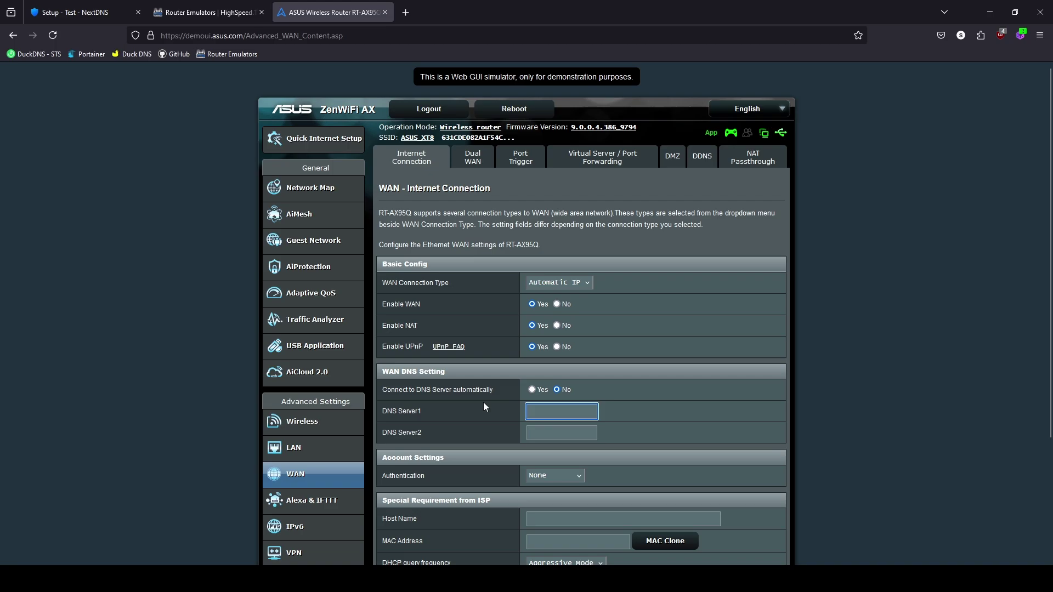
pyautogui.hotkey('ctrl', 'v')
pyautogui.click(91, 19)
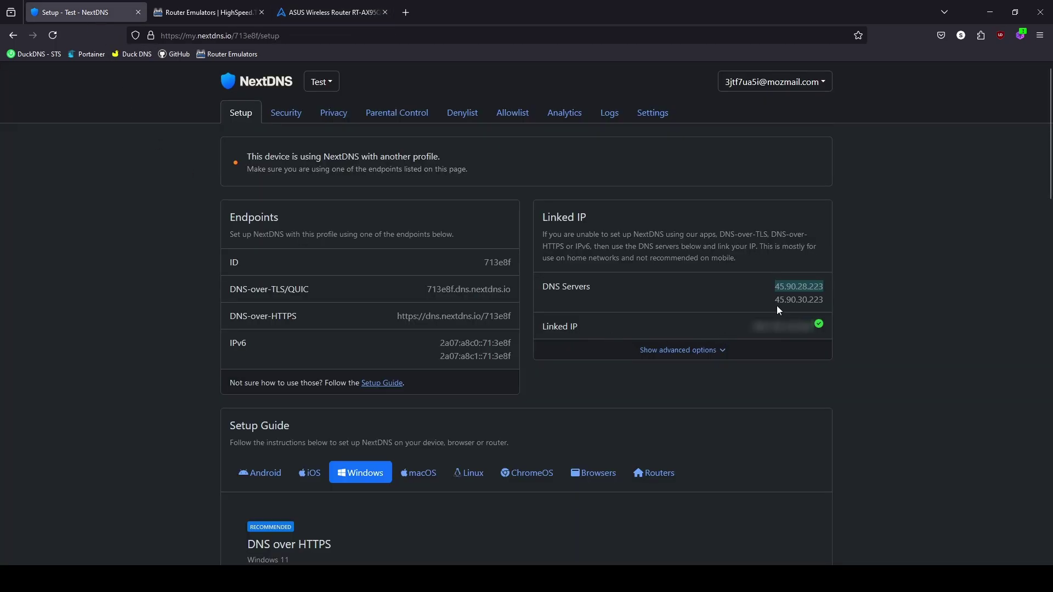
pyautogui.moveTo(775, 305); pyautogui.dragTo(822, 304)
pyautogui.hotkey('ctrl', 'c')
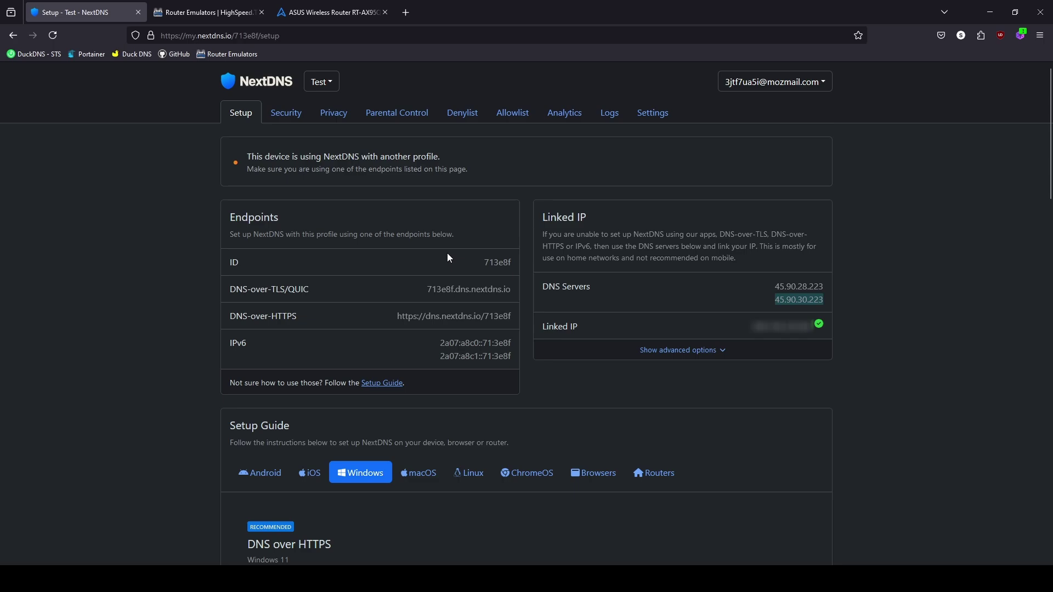
pyautogui.hotkey('ctrl', 'shift', 'Tab')
pyautogui.press('Tab')
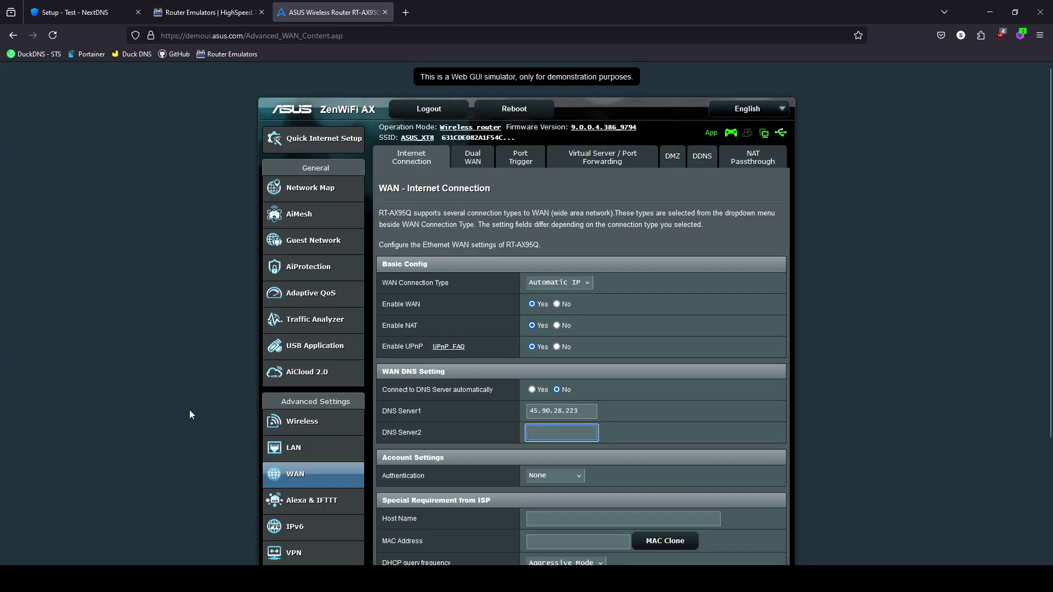
pyautogui.hotkey('ctrl', 'v')
pyautogui.click(882, 311)
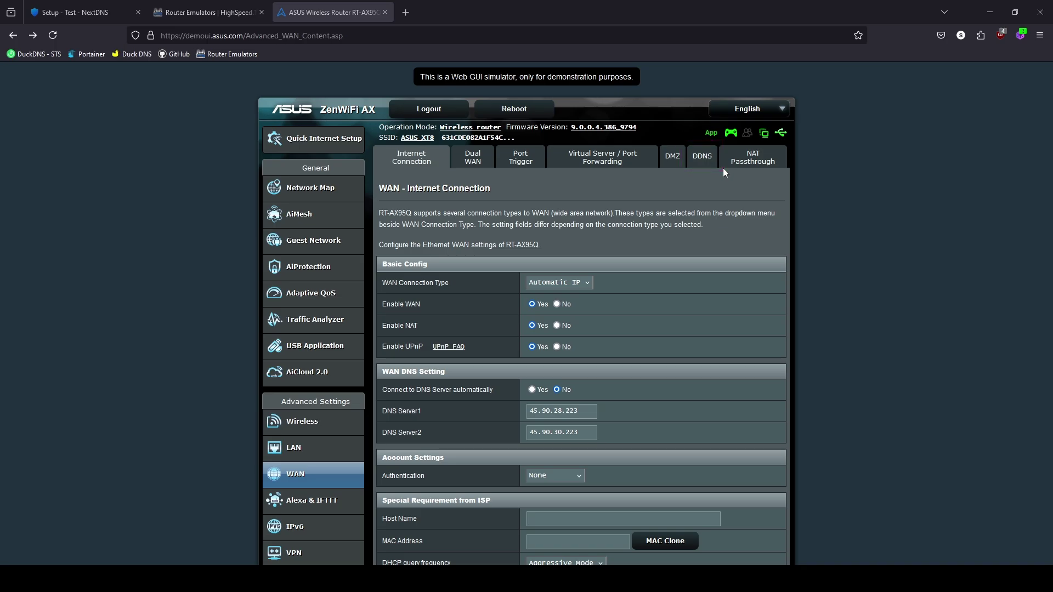
# Enable the router's DDNS client with a pasted host name, then return to NextDNS Setup
pyautogui.click(705, 161)
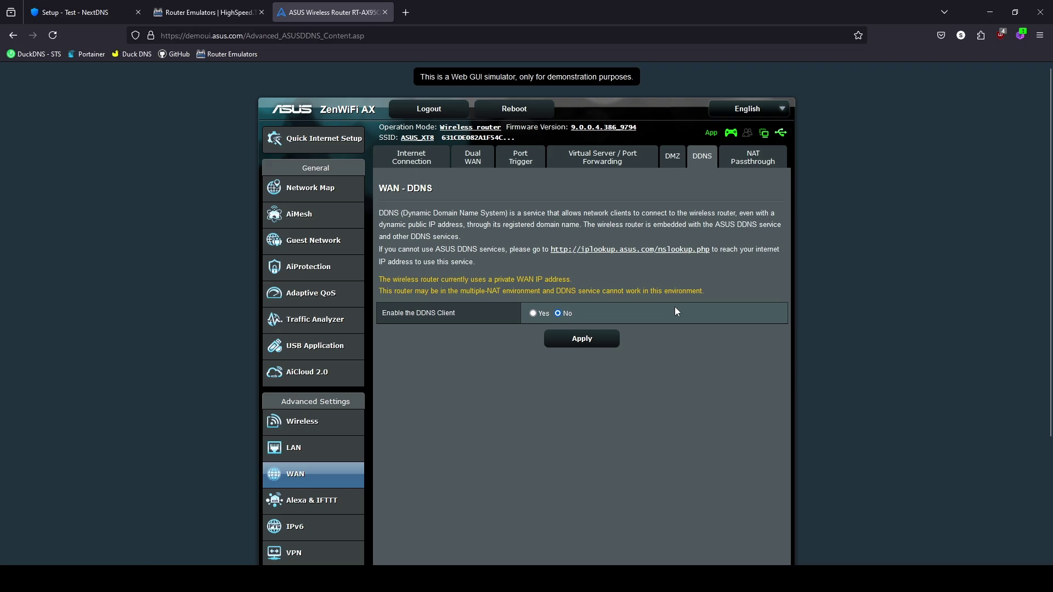
pyautogui.click(532, 313)
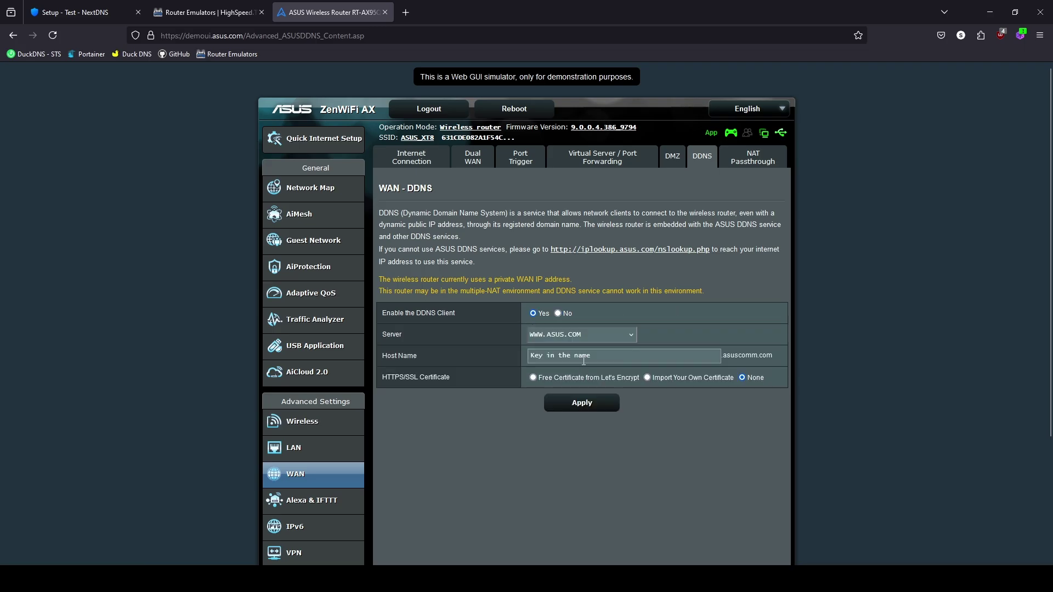
pyautogui.click(583, 360)
pyautogui.write('stevestechstuff')
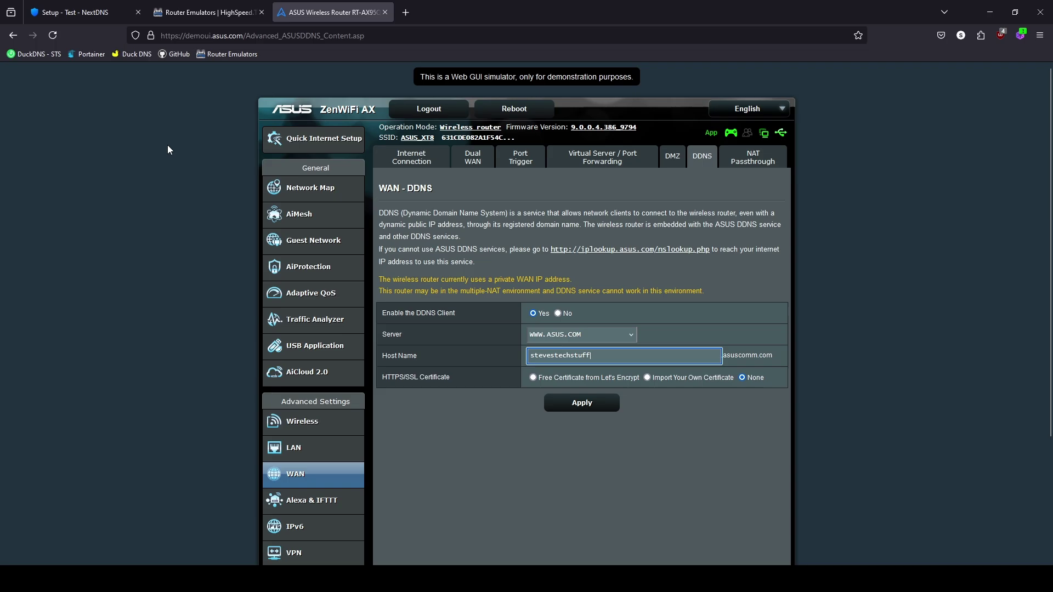
pyautogui.click(82, 12)
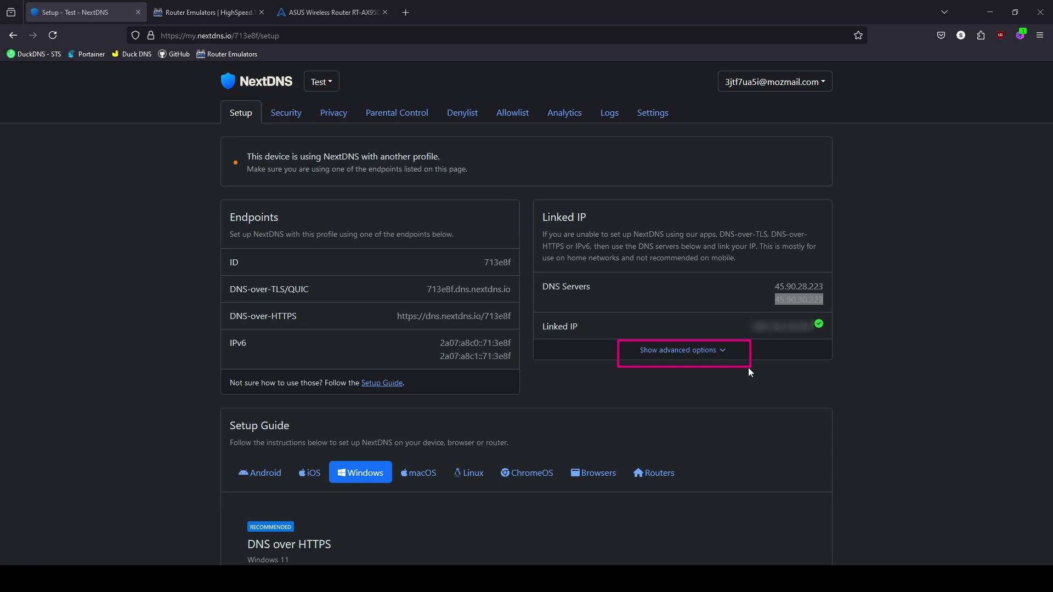
# Preview NextDNS's DDNS hostname prompt in the linked IP options, then close the ASUS router tab
pyautogui.click(690, 350)
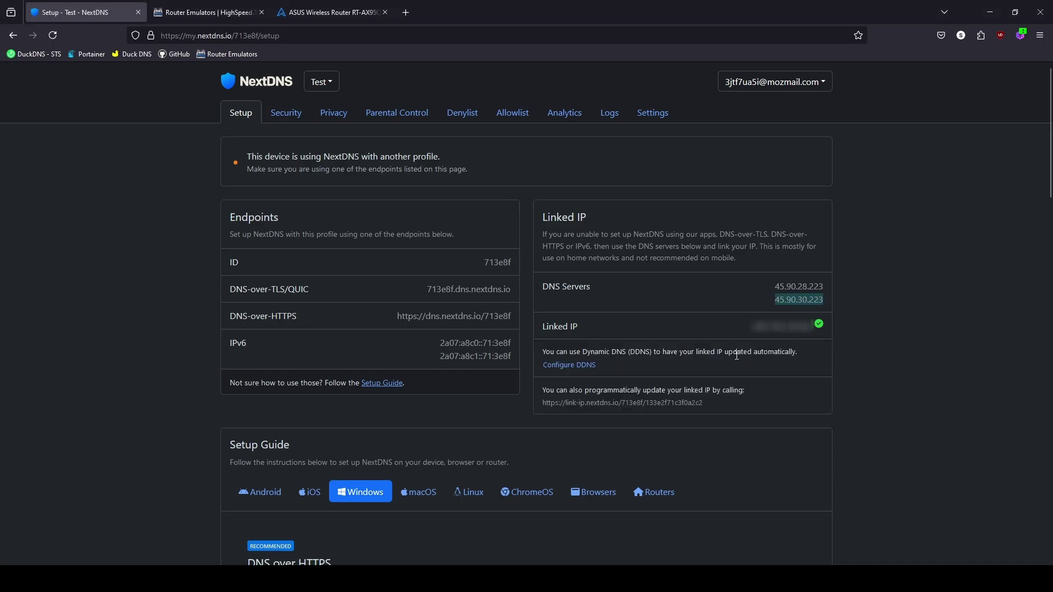
pyautogui.click(569, 366)
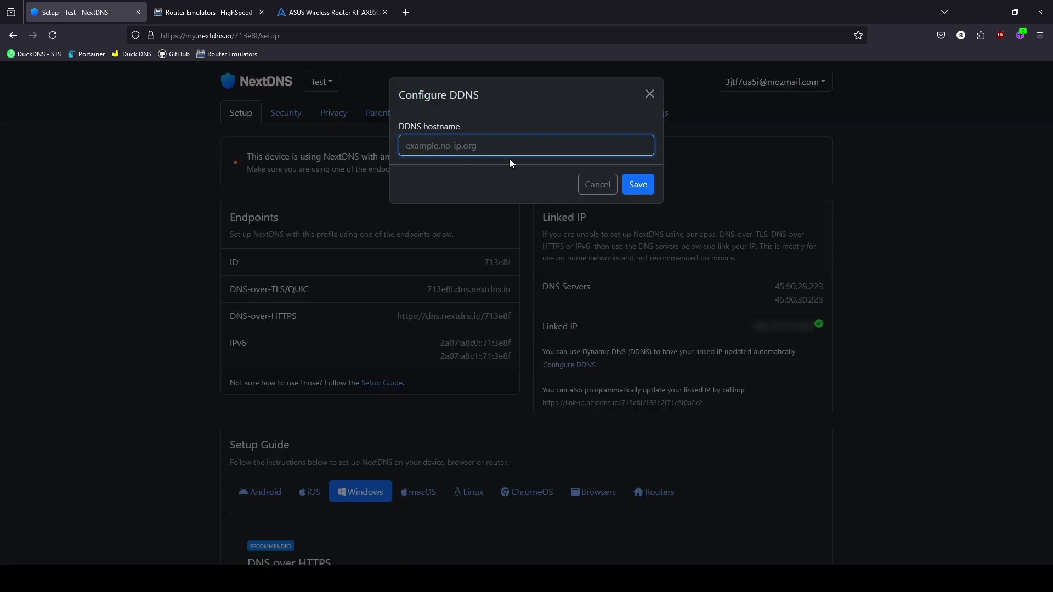
pyautogui.click(351, 12)
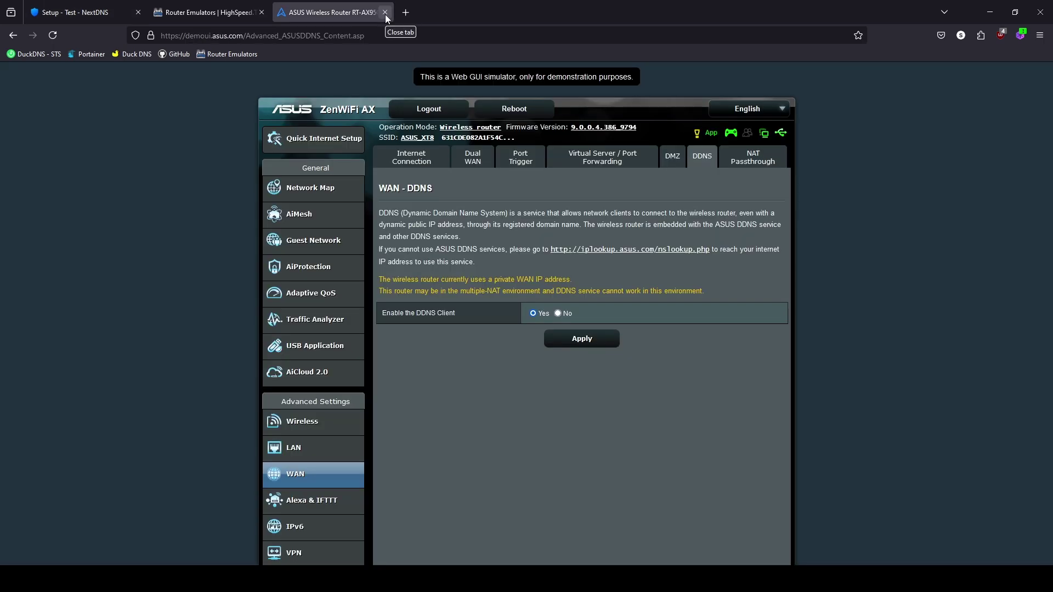
# Open the NETGEAR Genie emulator's Internet setup page from the router emulators list
pyautogui.click(385, 12)
pyautogui.scroll(-15, 322, 379)
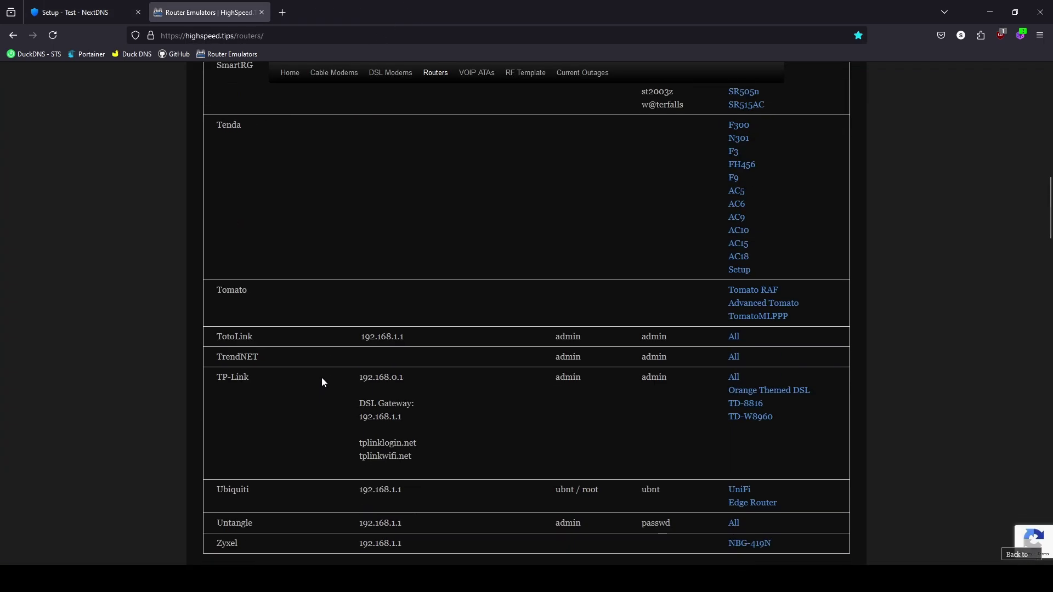
pyautogui.scroll(8, 321, 376)
pyautogui.scroll(-4, 324, 379)
pyautogui.click(756, 201)
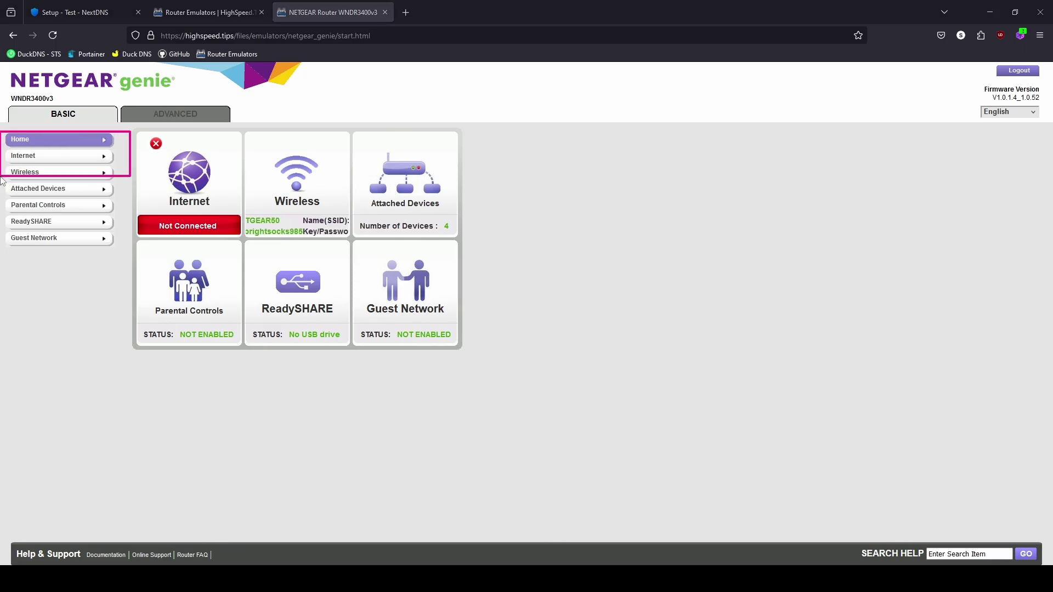
pyautogui.click(23, 155)
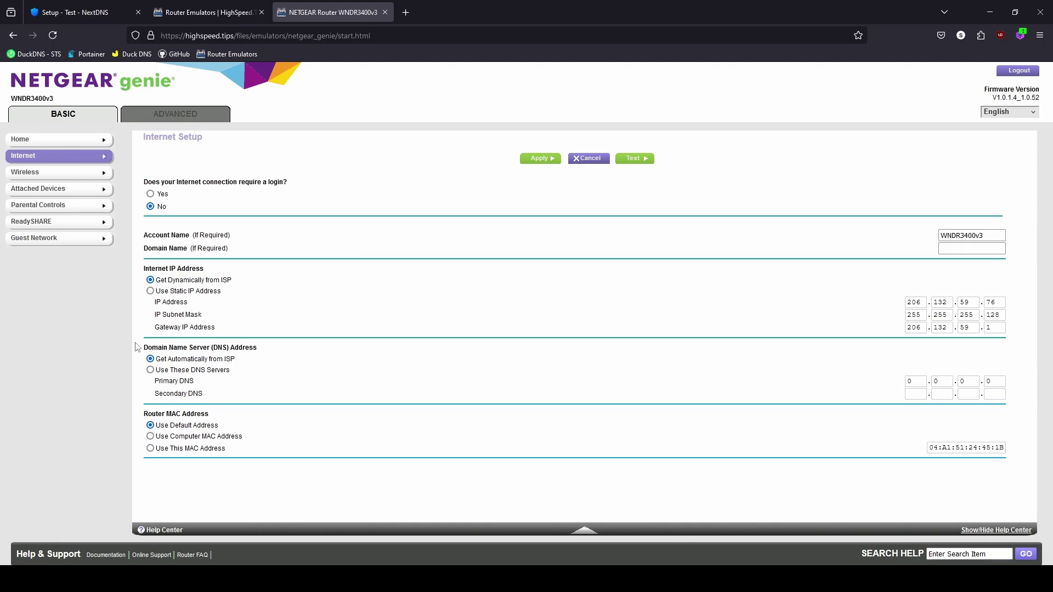
# Use custom DNS servers 45.90.28.223 and 45.90.30.223 and apply the change
pyautogui.moveTo(137, 347); pyautogui.dragTo(267, 410)
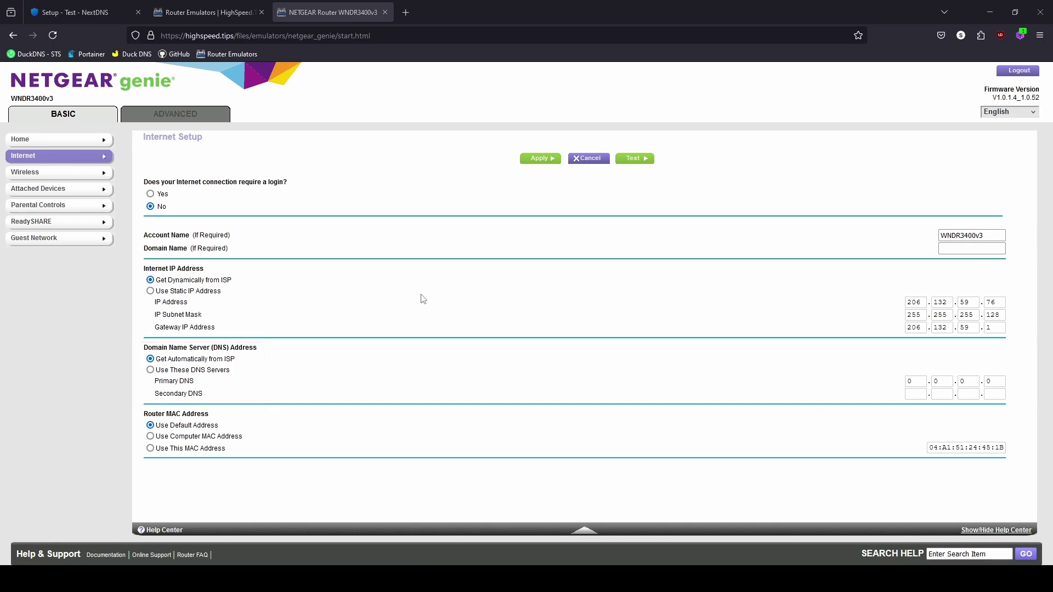
pyautogui.click(150, 370)
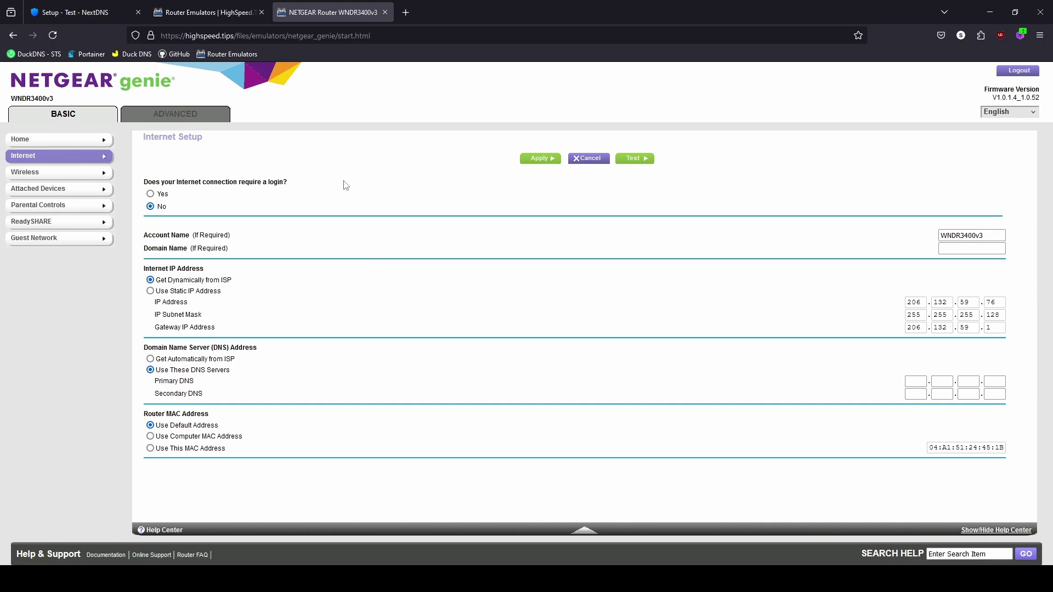
pyautogui.press('Tab')
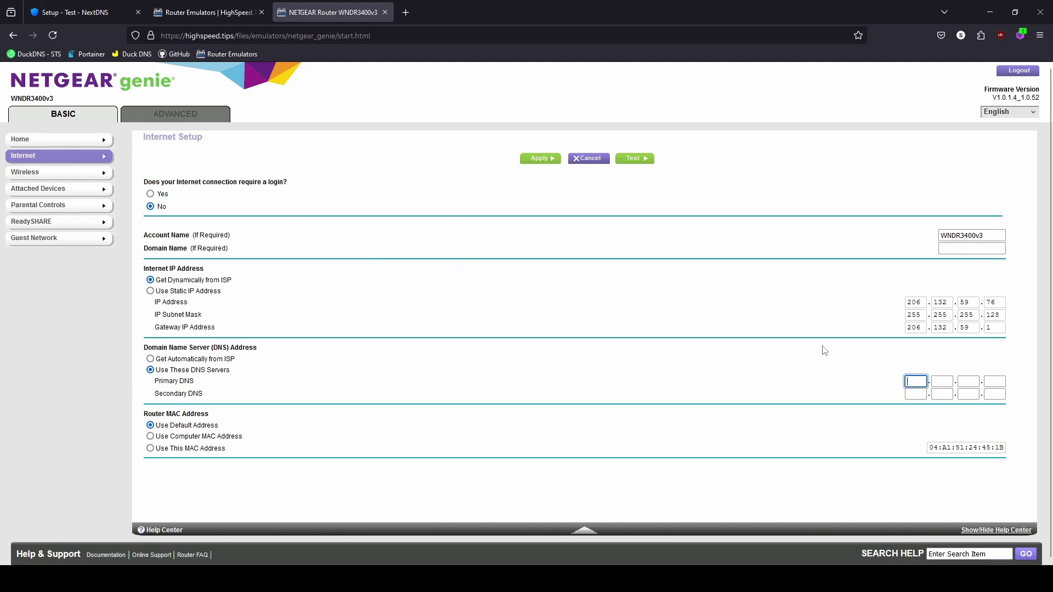
pyautogui.write('45.90')
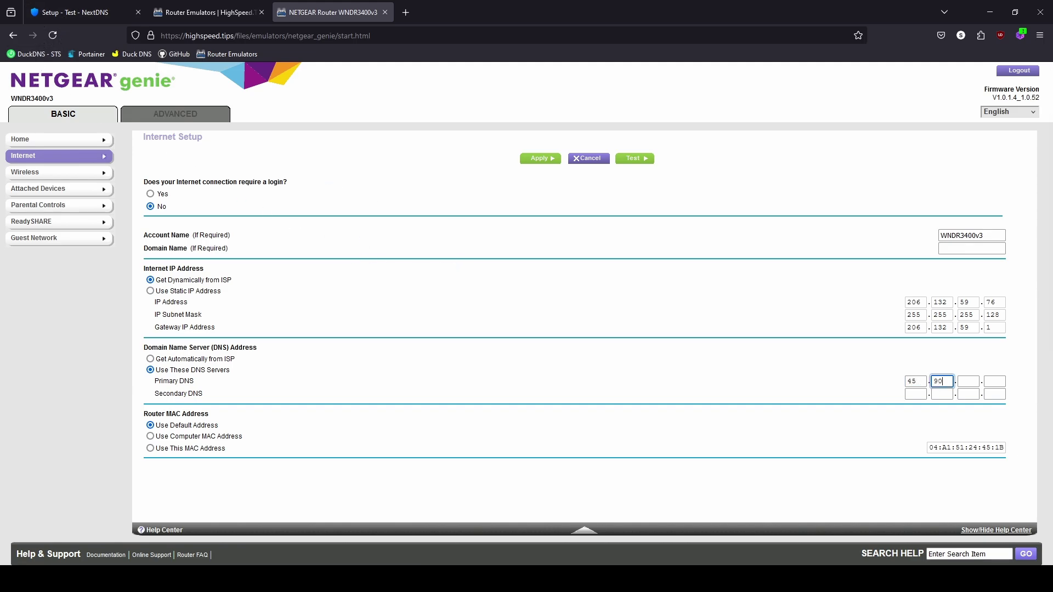
pyautogui.write('.28.223')
pyautogui.press('Tab')
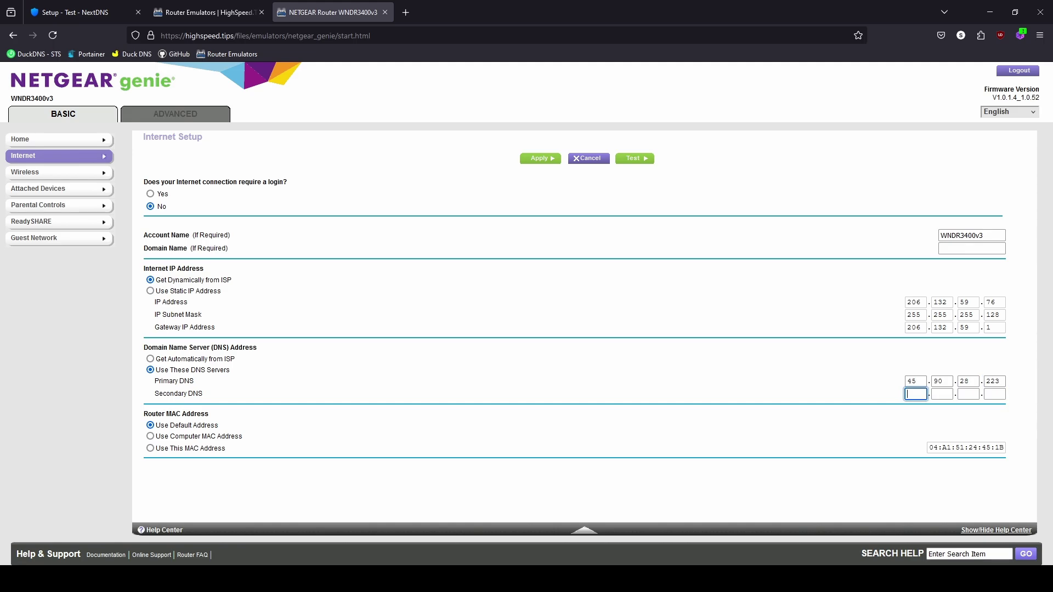
pyautogui.write('45')
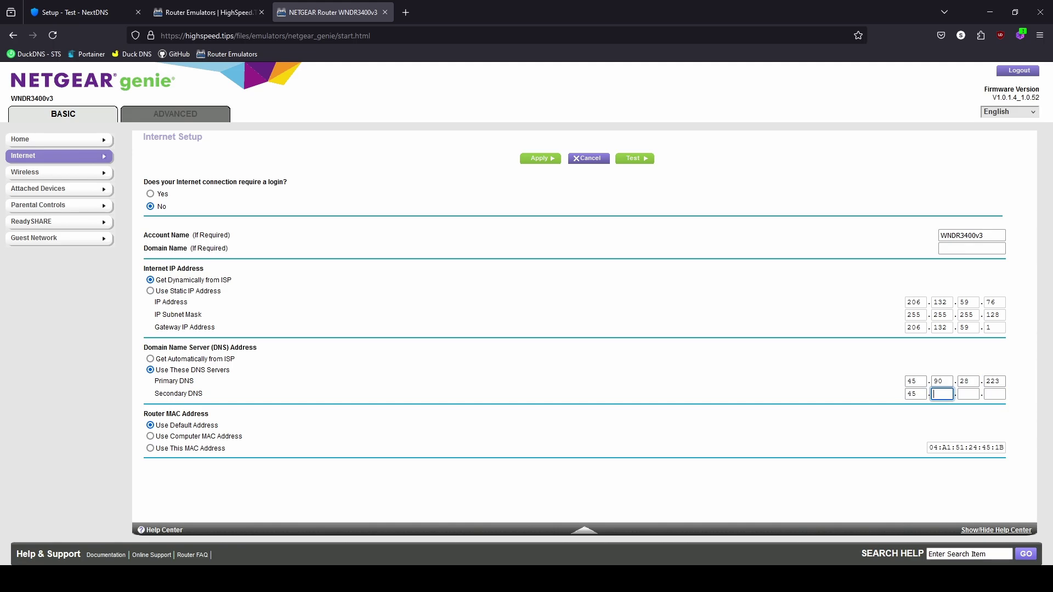
pyautogui.write('.90.30.223')
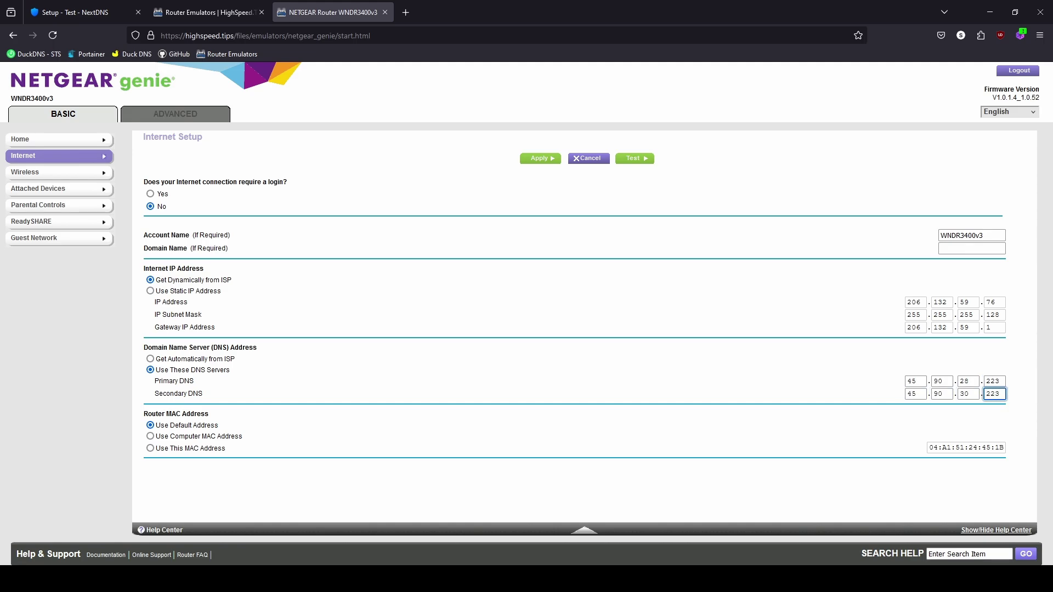
pyautogui.click(535, 163)
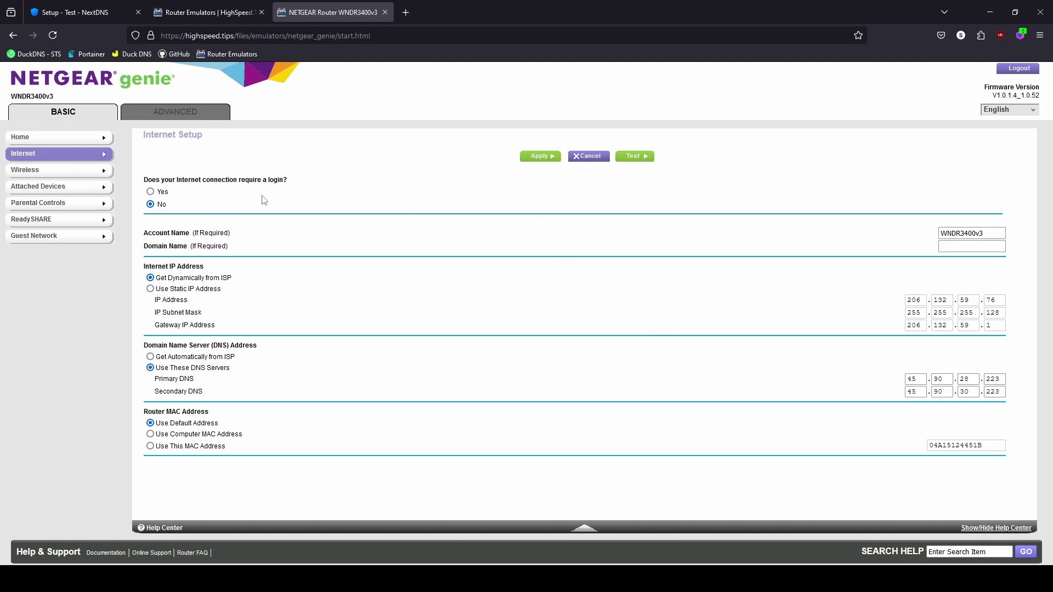
pyautogui.click(167, 113)
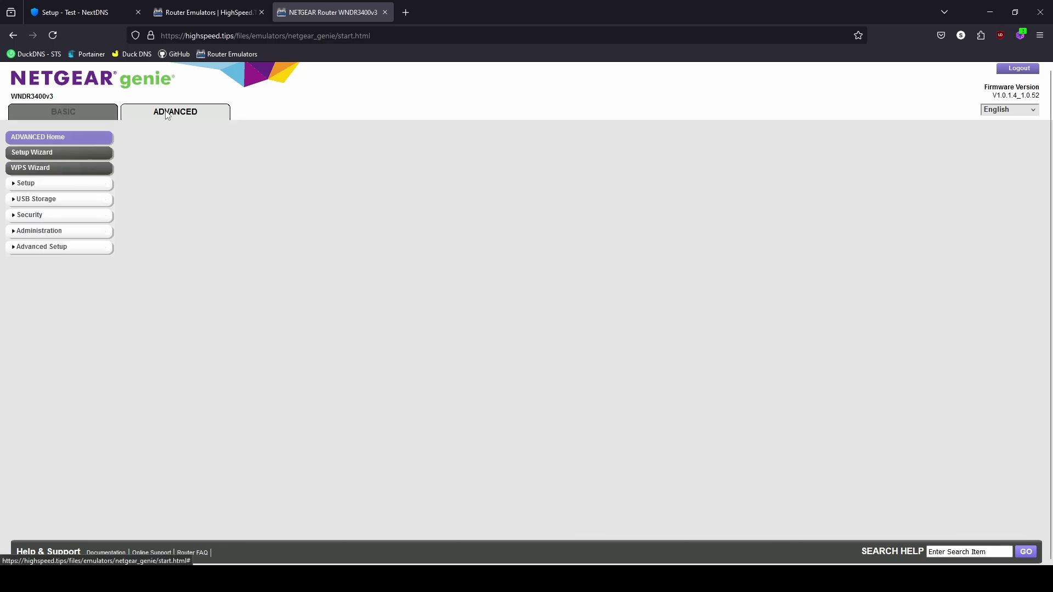
pyautogui.click(34, 249)
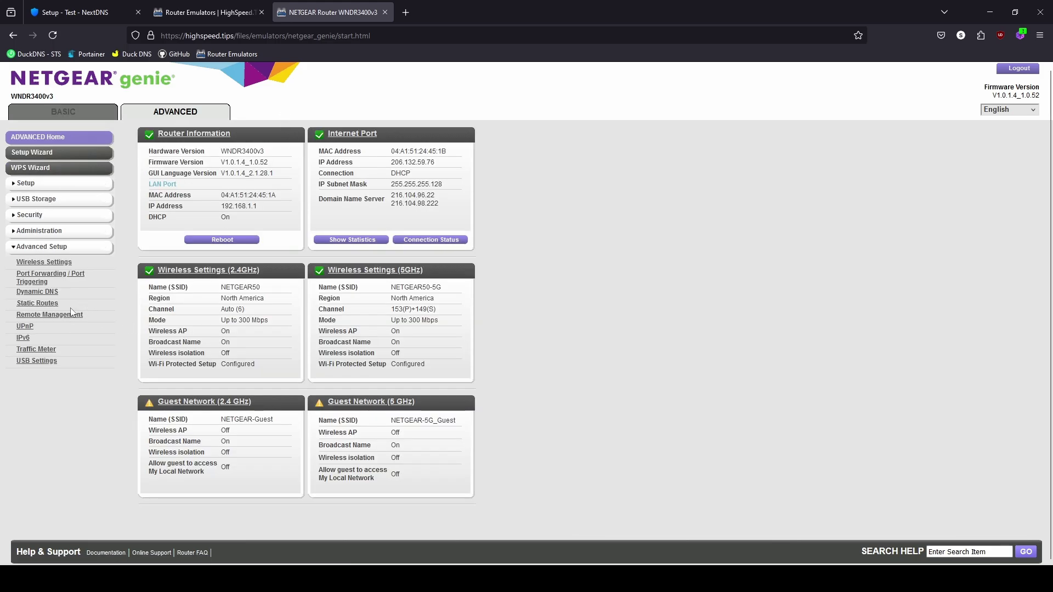
pyautogui.click(35, 293)
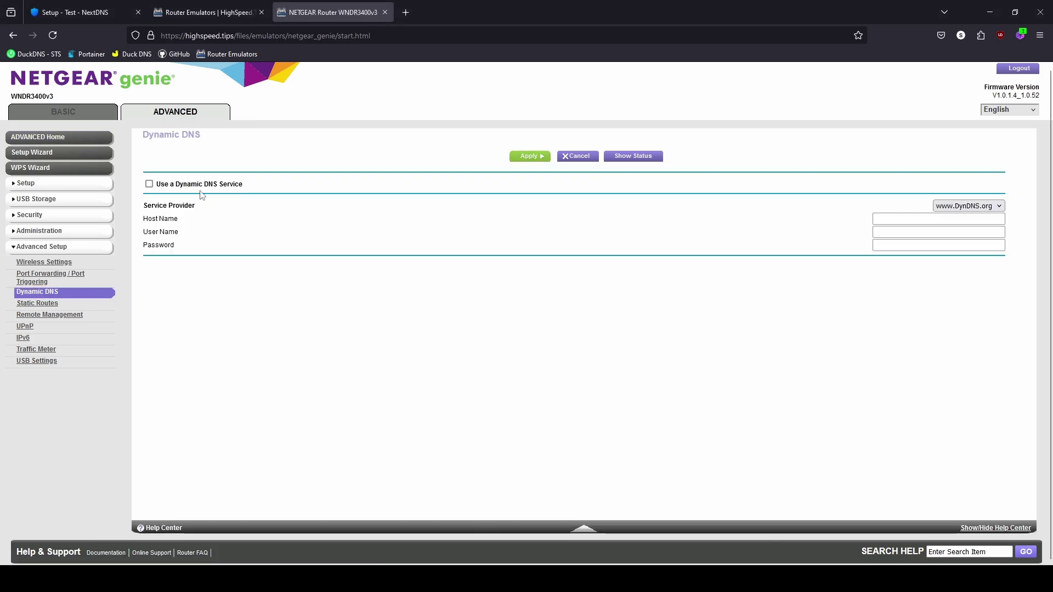
pyautogui.click(149, 185)
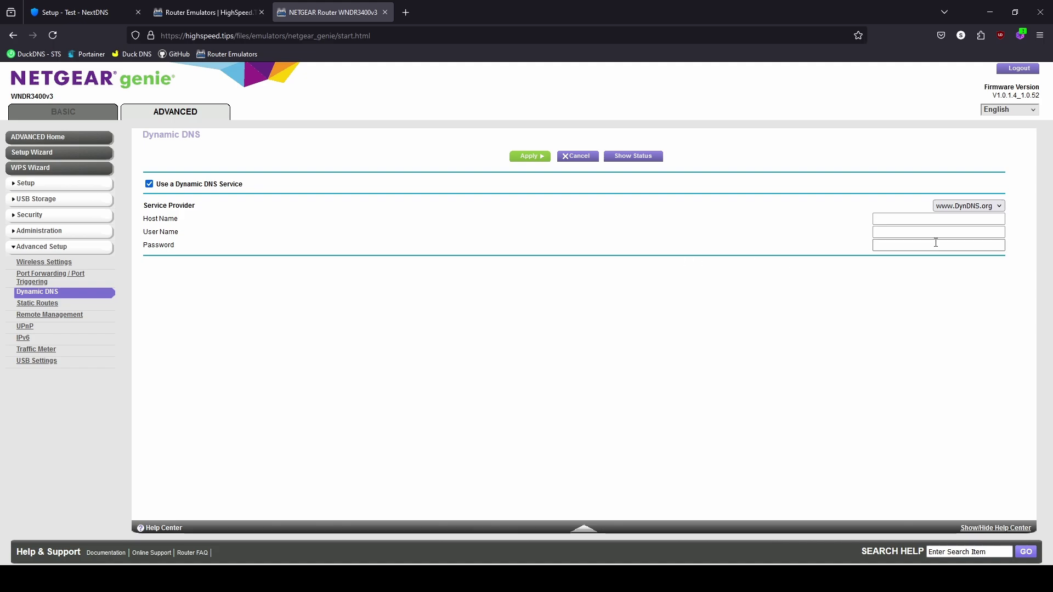
pyautogui.click(979, 208)
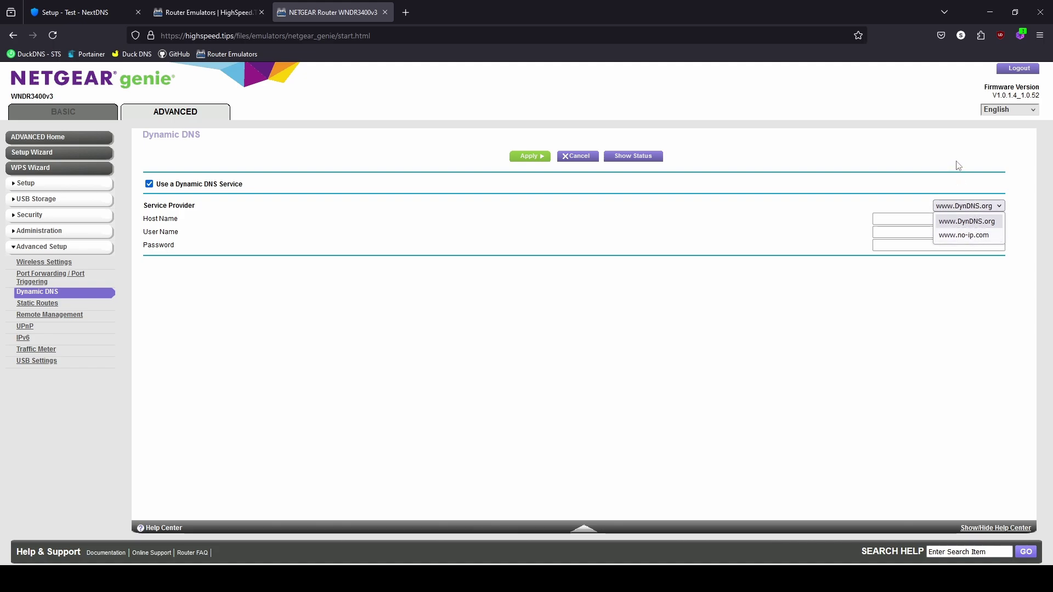
pyautogui.click(978, 224)
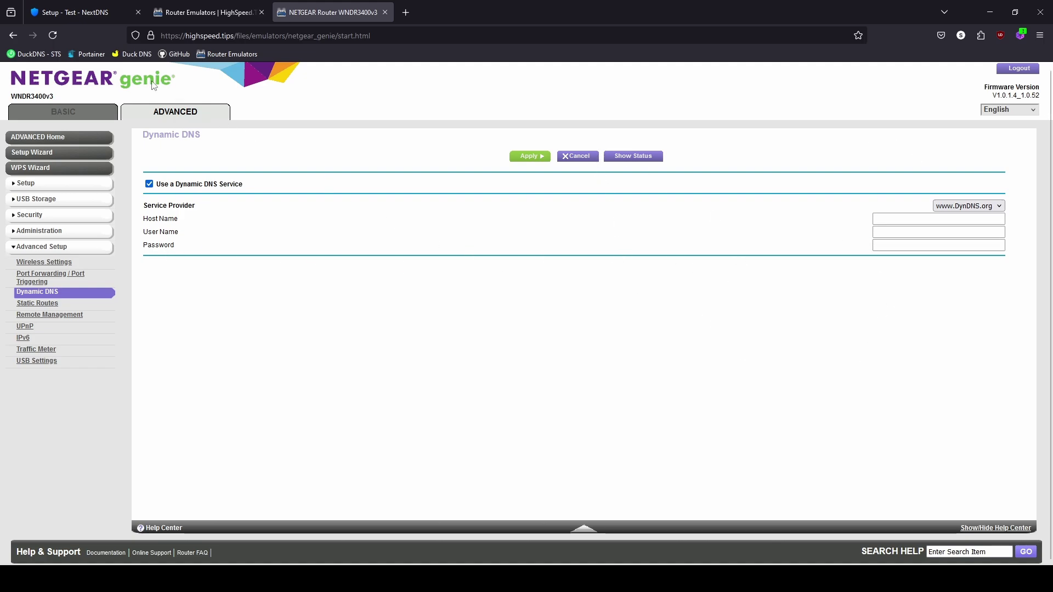
# Open NextDNS's Configure DDNS prompt, compare with the emulator tabs, and cancel without saving
pyautogui.click(63, 16)
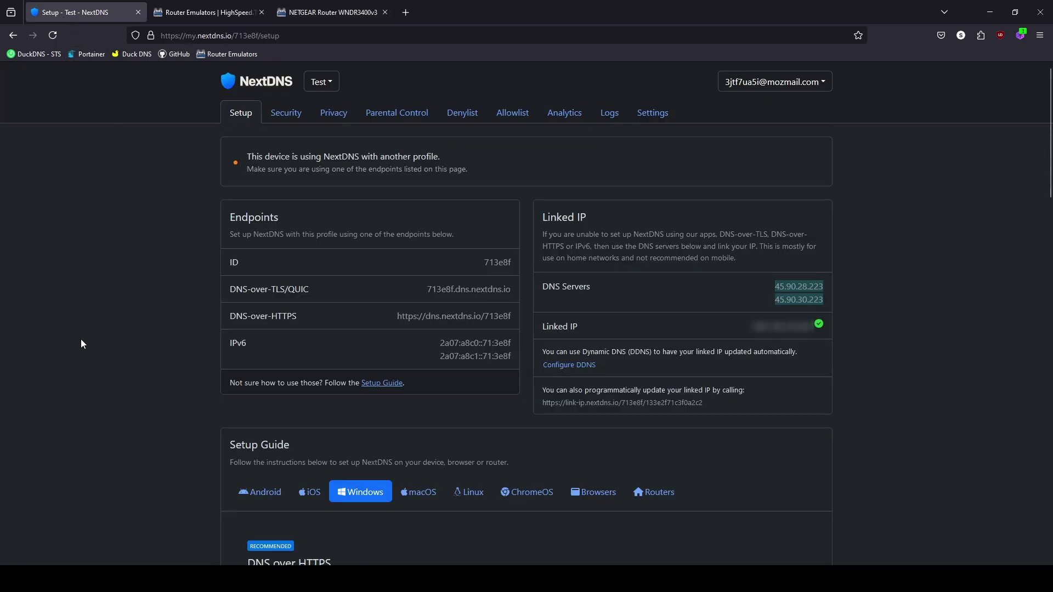
pyautogui.click(725, 358)
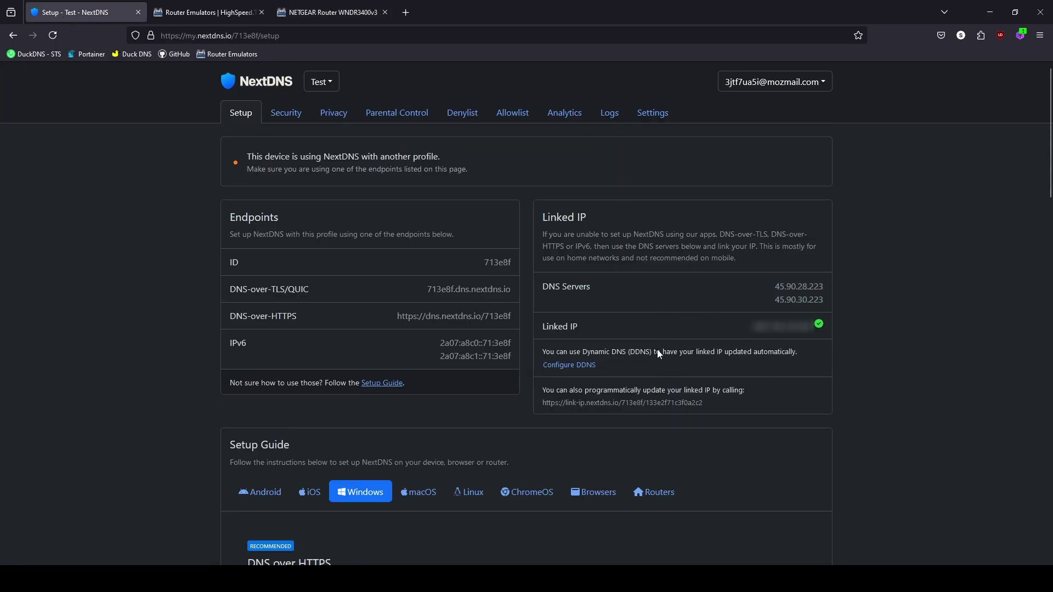
pyautogui.click(588, 366)
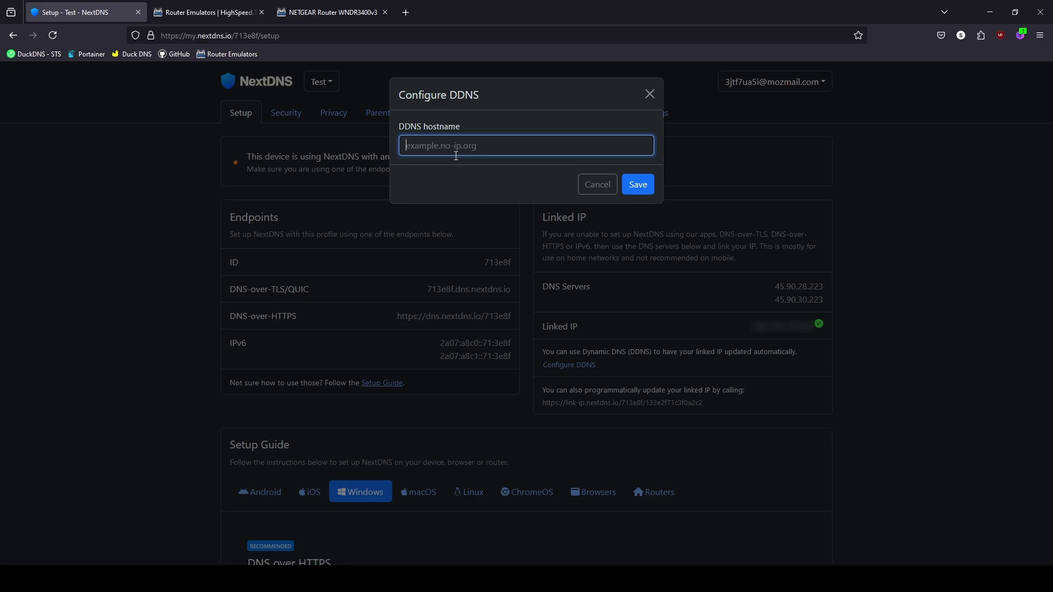
pyautogui.click(235, 14)
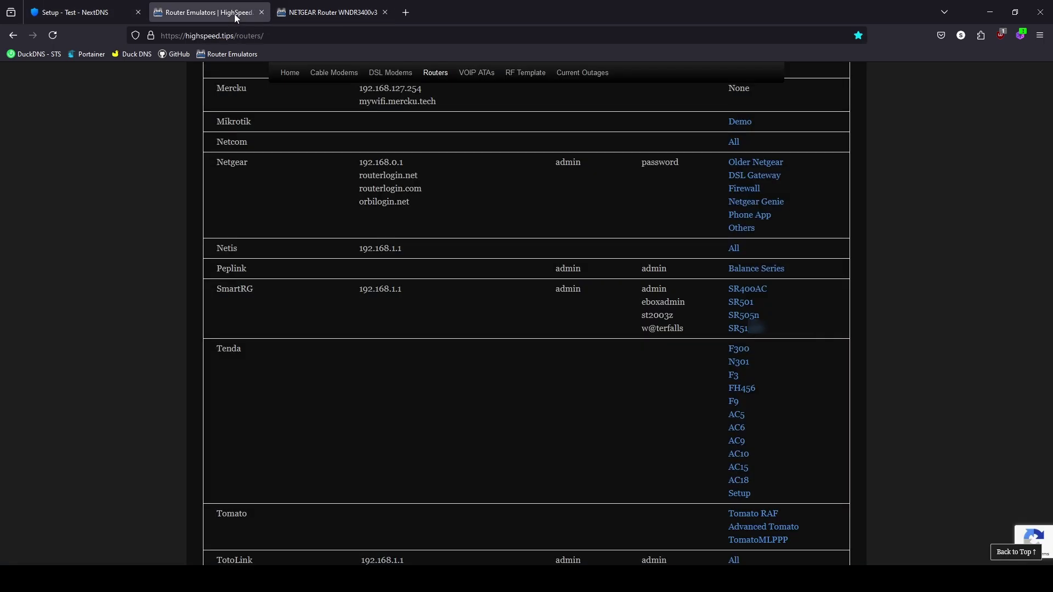
pyautogui.click(329, 12)
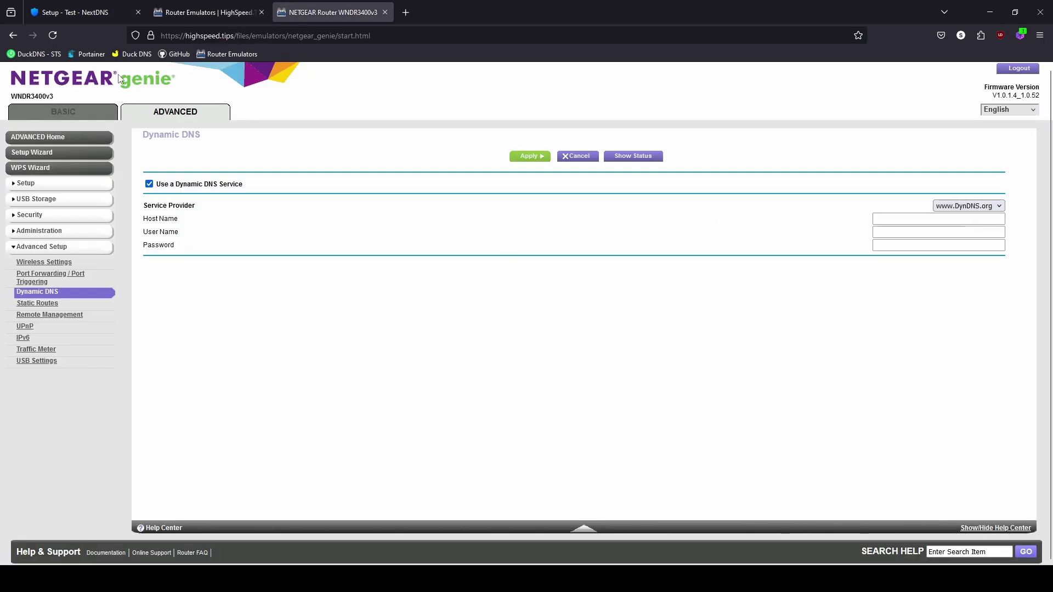
pyautogui.click(74, 14)
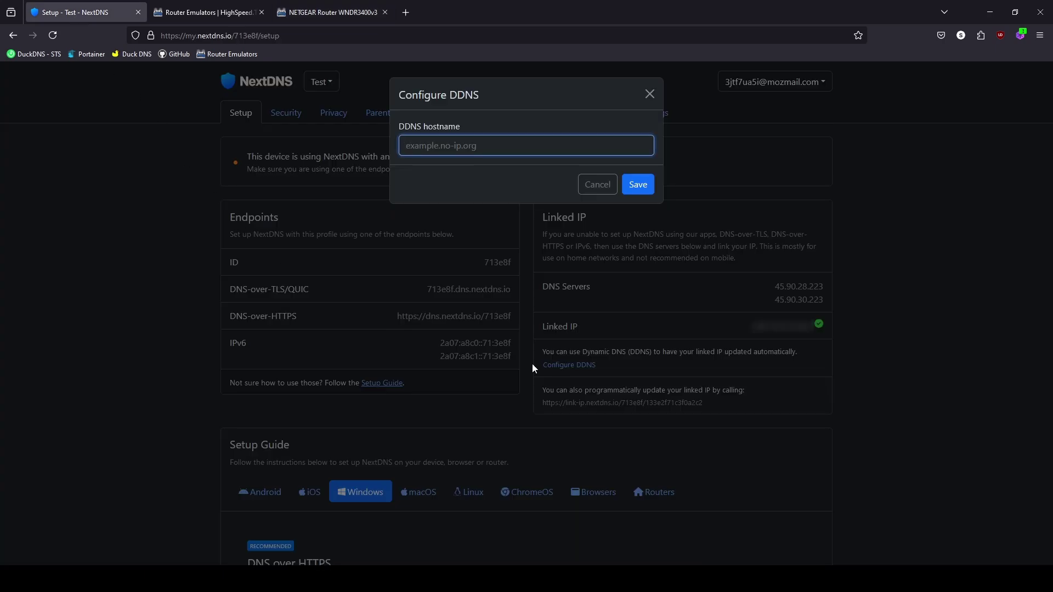
pyautogui.click(597, 185)
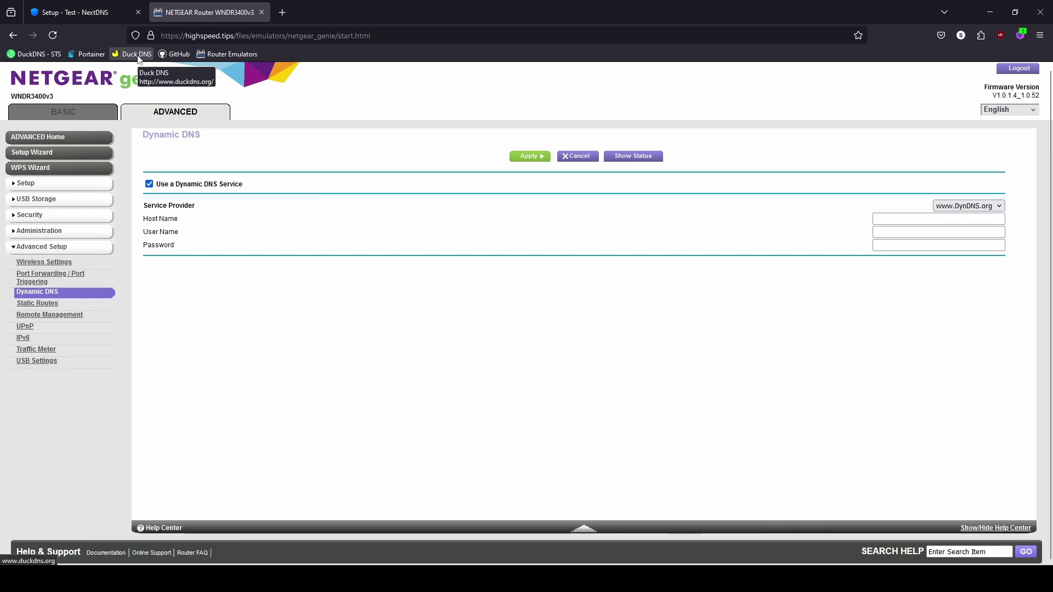
# Sign in to Duck DNS with Google and add the stevestechstuff subdomain
pyautogui.click(138, 55)
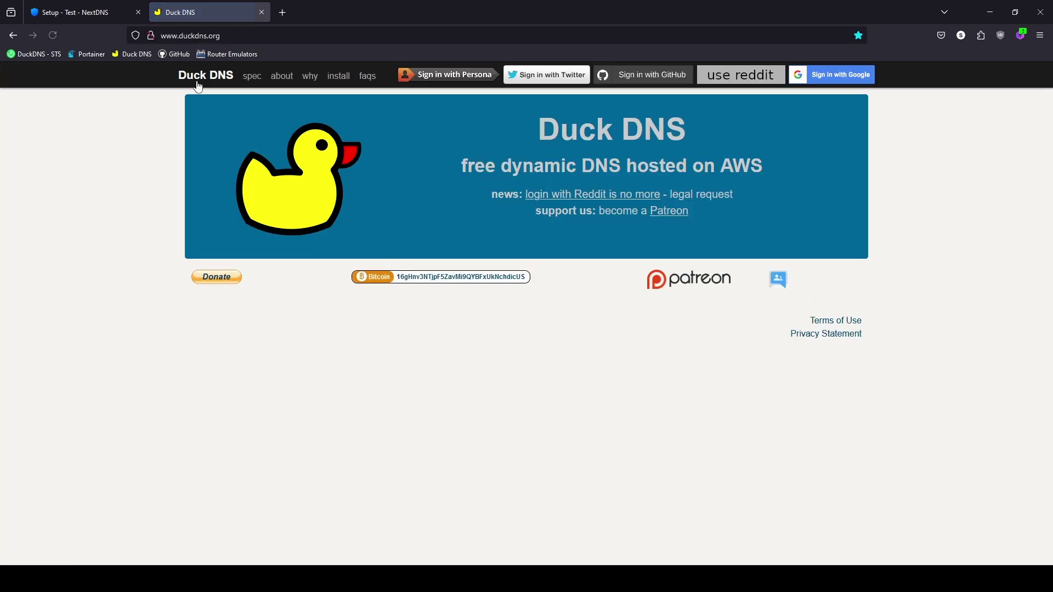
pyautogui.click(823, 80)
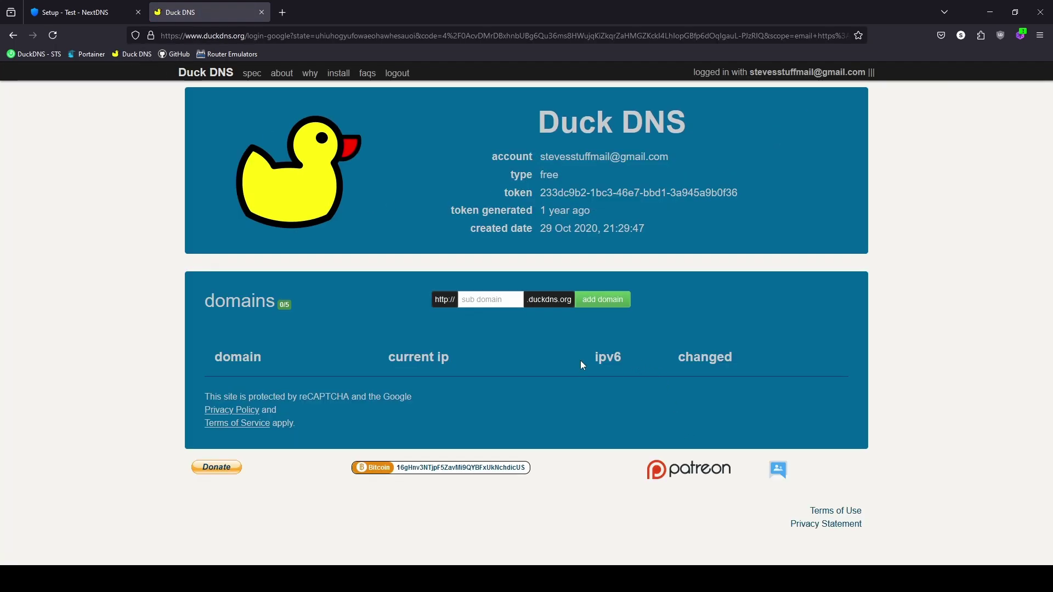
pyautogui.click(491, 299)
pyautogui.write('stevestechstuff')
pyautogui.press('Return')
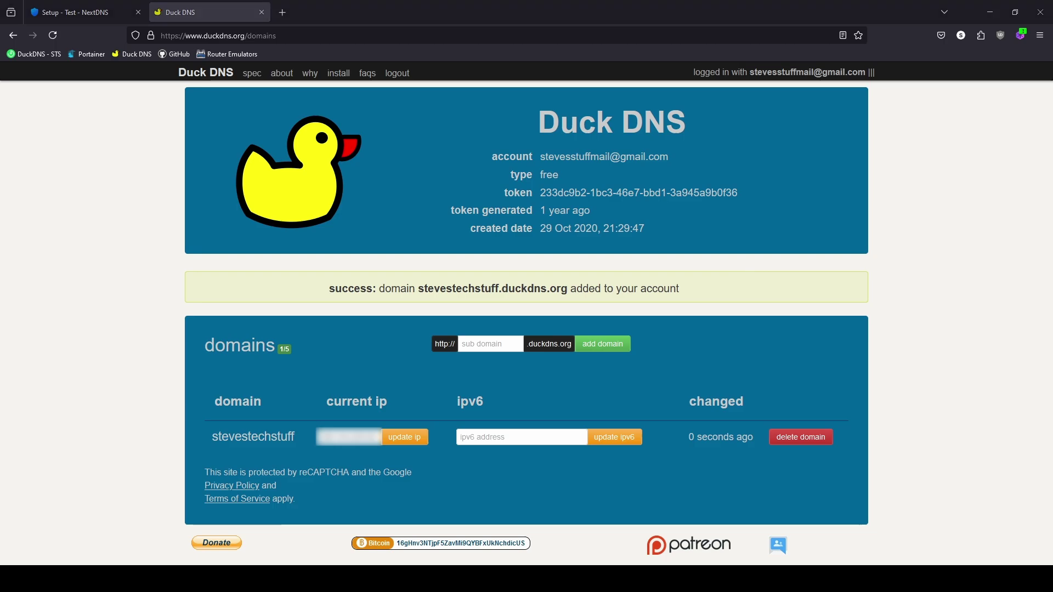
# Load the github.com/XWolfOverride/DuckDNS/releases page in a new browser tab
pyautogui.hotkey('ctrl', 't')
pyautogui.write('https://github.com/XWolfOverride/DuckDNS/releases')
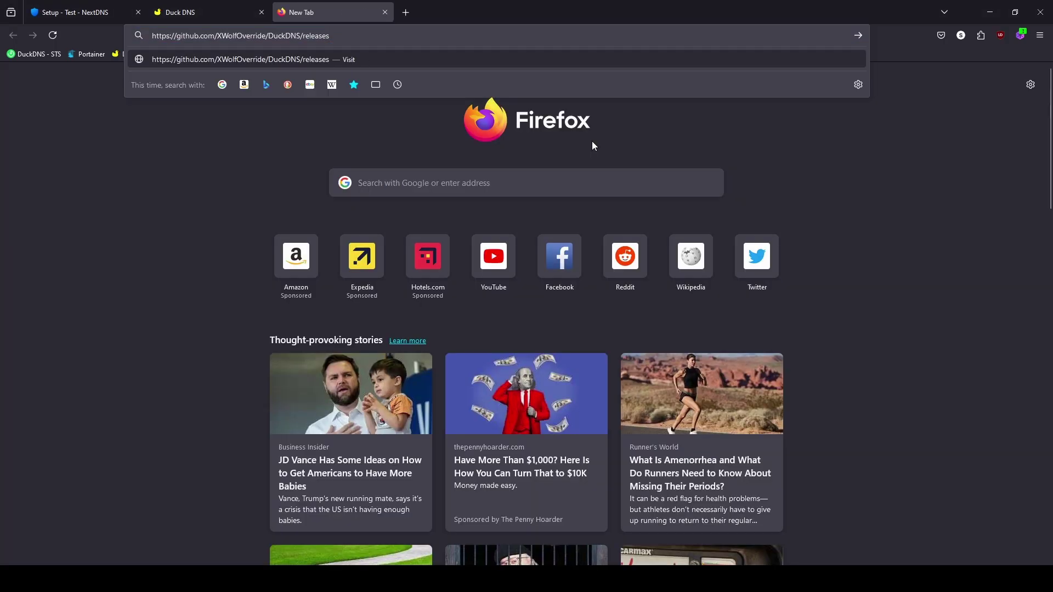
pyautogui.press('Return')
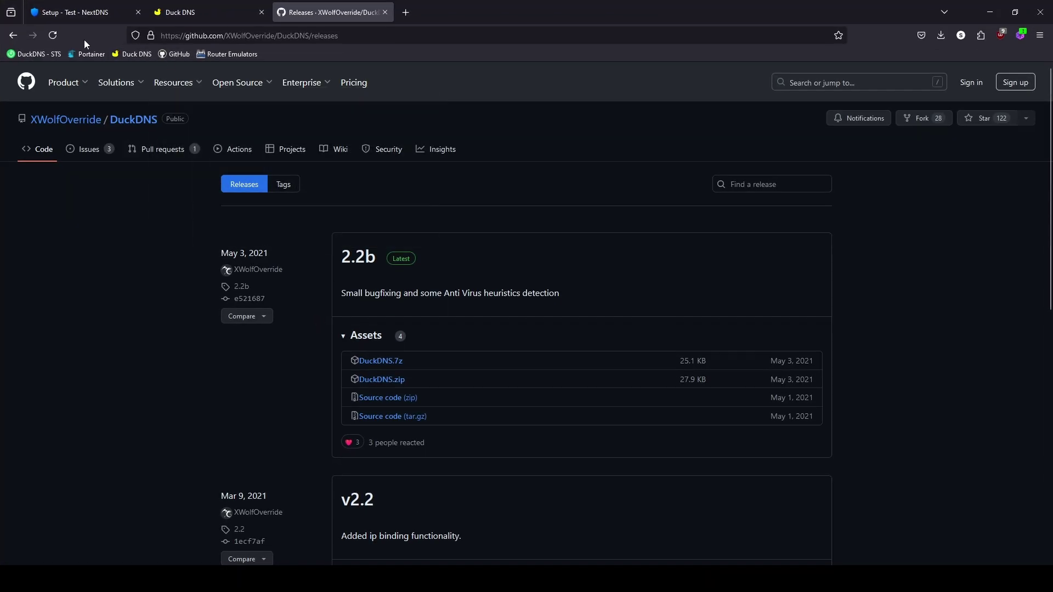
pyautogui.click(197, 14)
# Copy stevestechstuff.duckdns.org from Duck DNS into the updater's Domain field
pyautogui.moveTo(419, 289); pyautogui.dragTo(555, 289)
pyautogui.rightClick(556, 288)
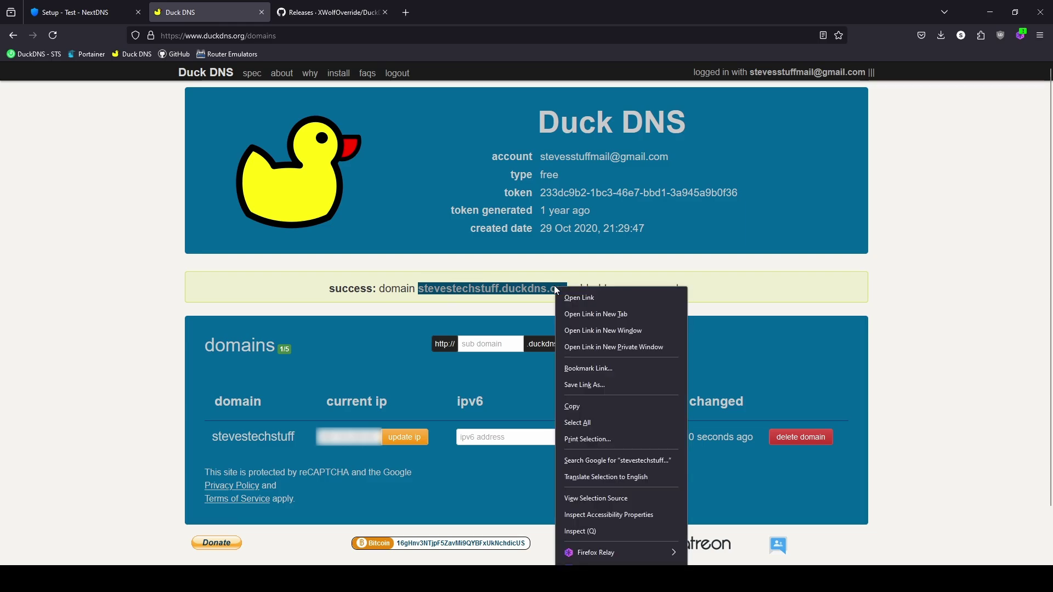
pyautogui.click(585, 407)
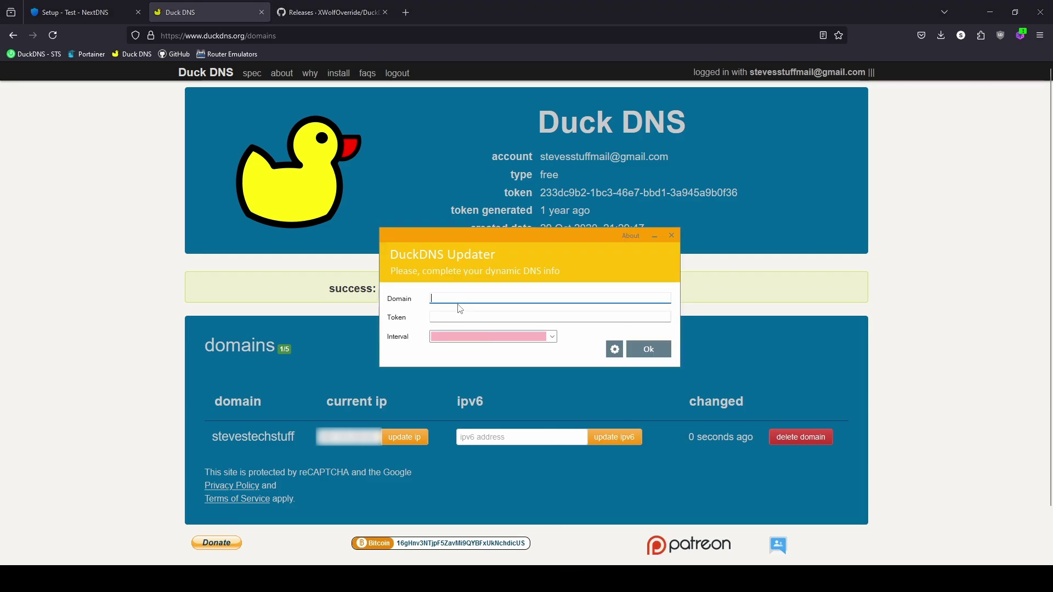
pyautogui.hotkey('ctrl', 'v')
# Paste the Duck DNS account token, set a 1d update interval, and save the updater
pyautogui.click(149, 333)
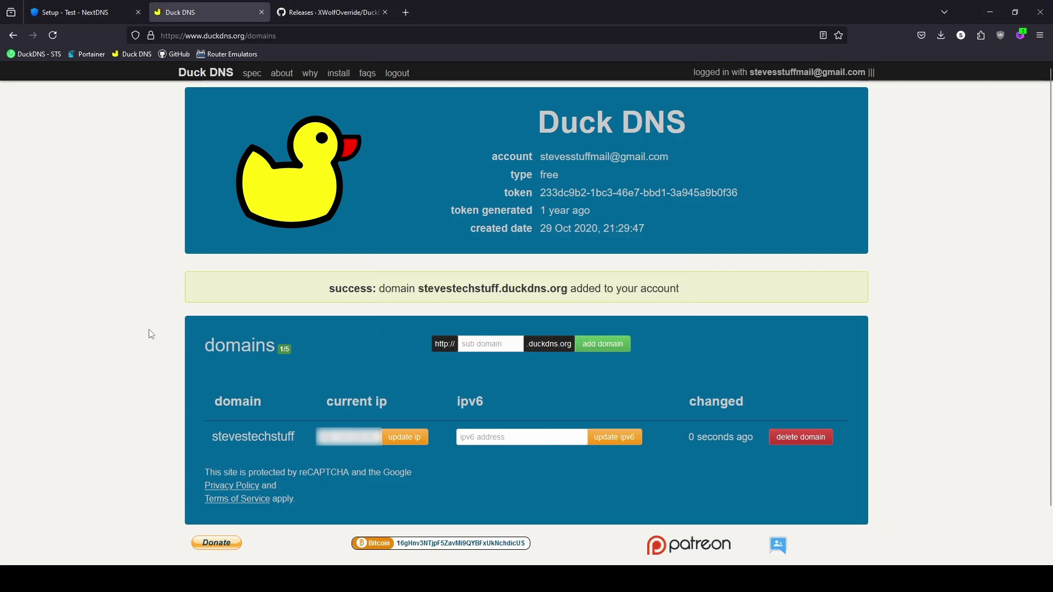
pyautogui.moveTo(745, 195); pyautogui.dragTo(540, 193)
pyautogui.rightClick(549, 198)
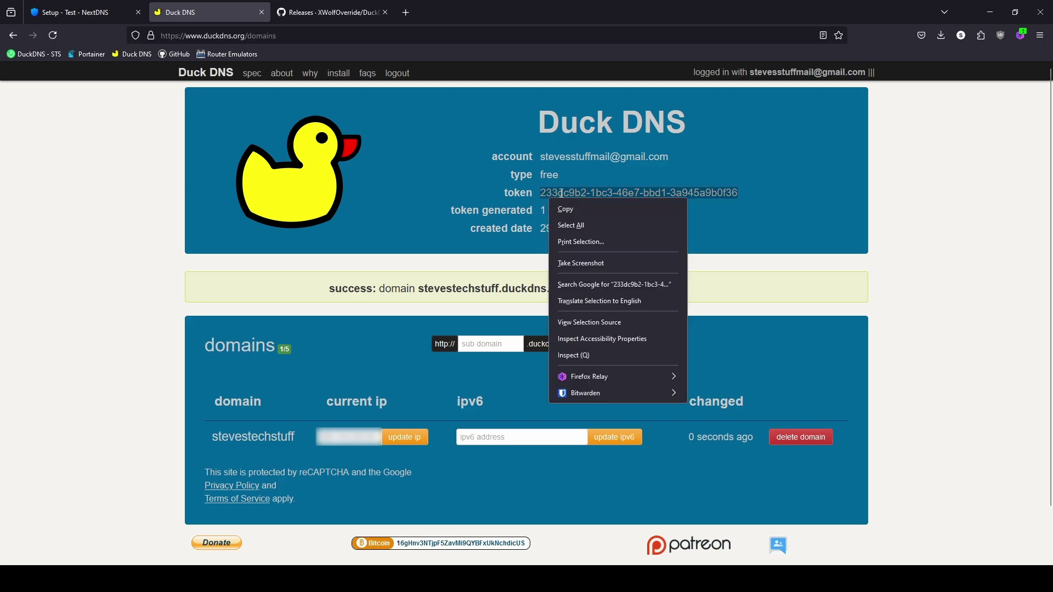
pyautogui.click(590, 213)
pyautogui.hotkey('alt', 'Tab')
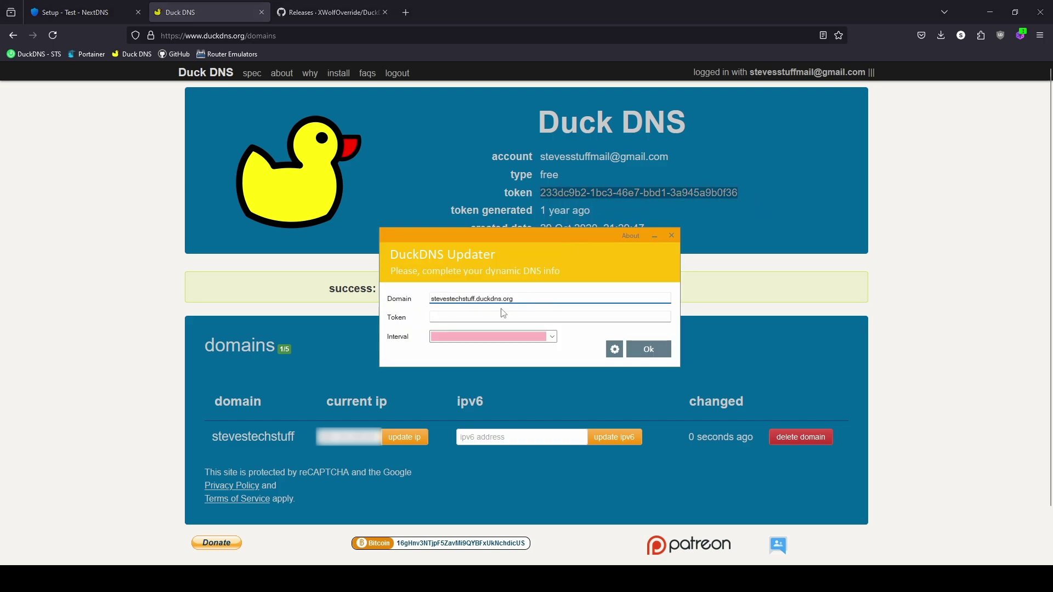
pyautogui.hotkey('ctrl', 'v')
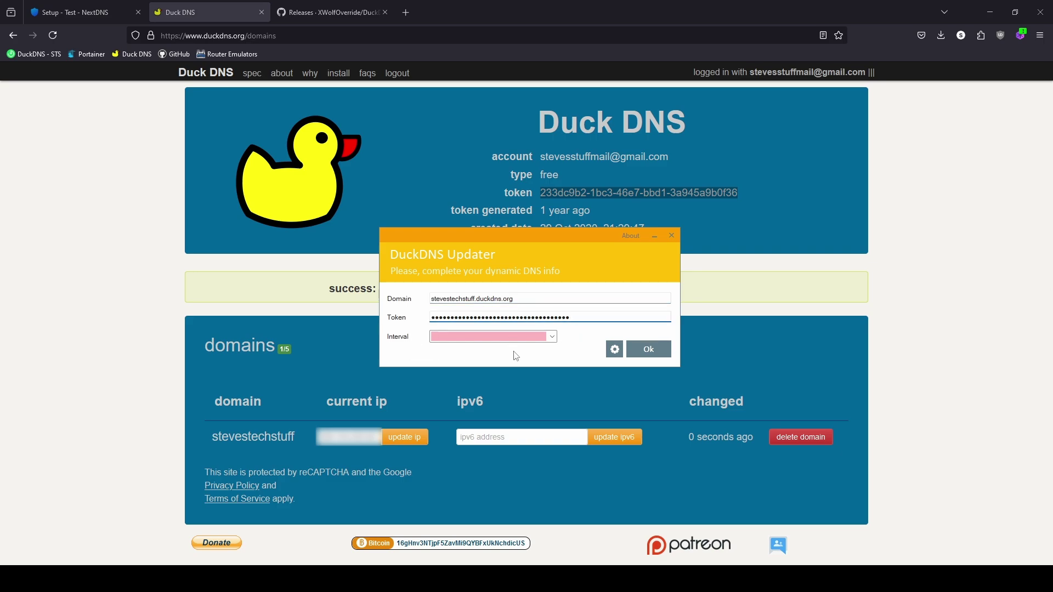
pyautogui.click(552, 337)
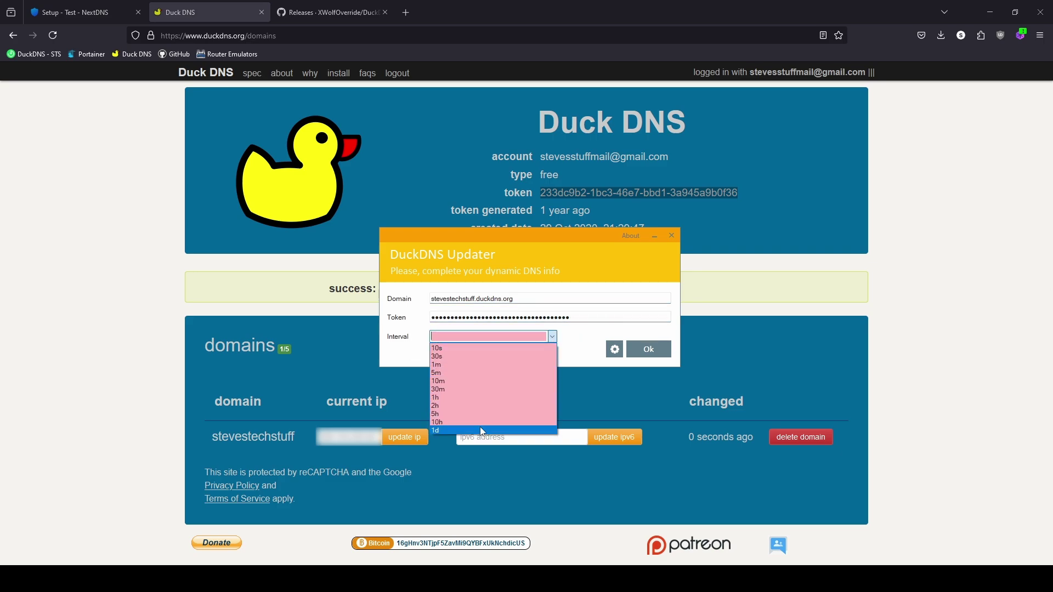
pyautogui.click(480, 429)
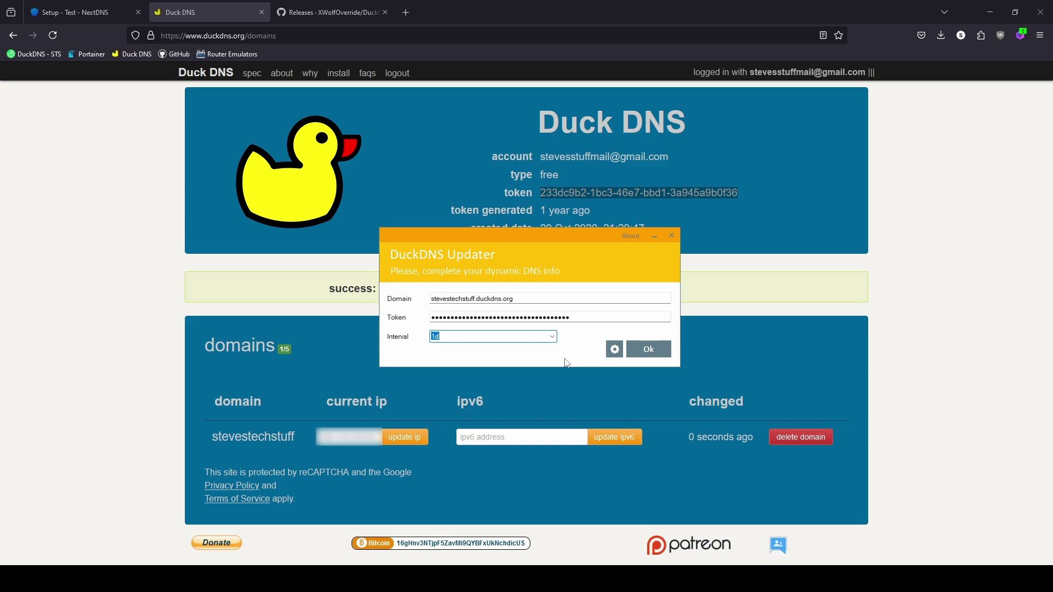
pyautogui.click(648, 355)
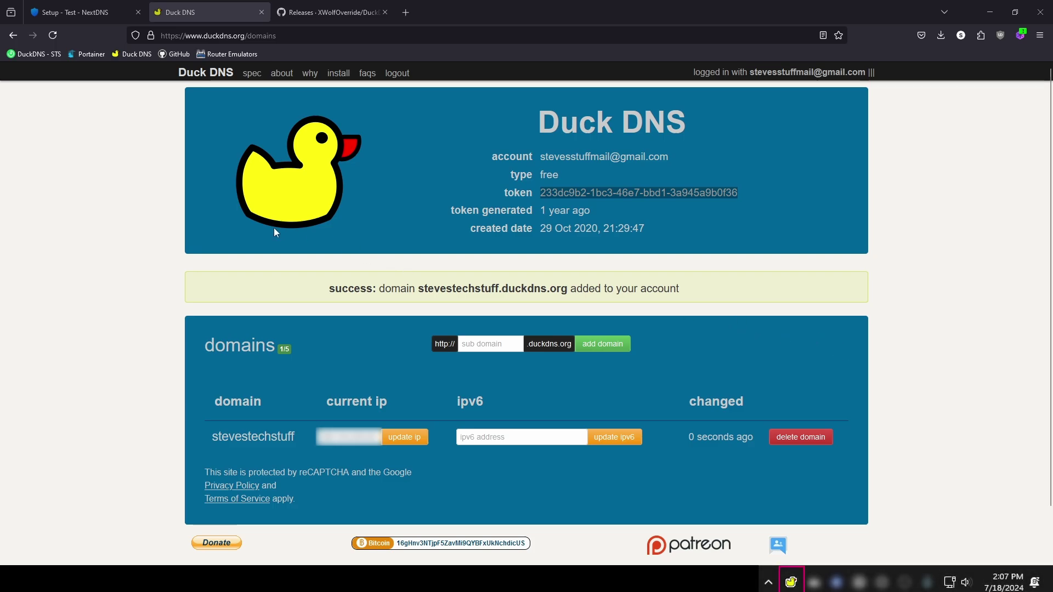
# Paste stevestechstuff.duckdns.org as NextDNS's DDNS hostname and save it
pyautogui.click(92, 15)
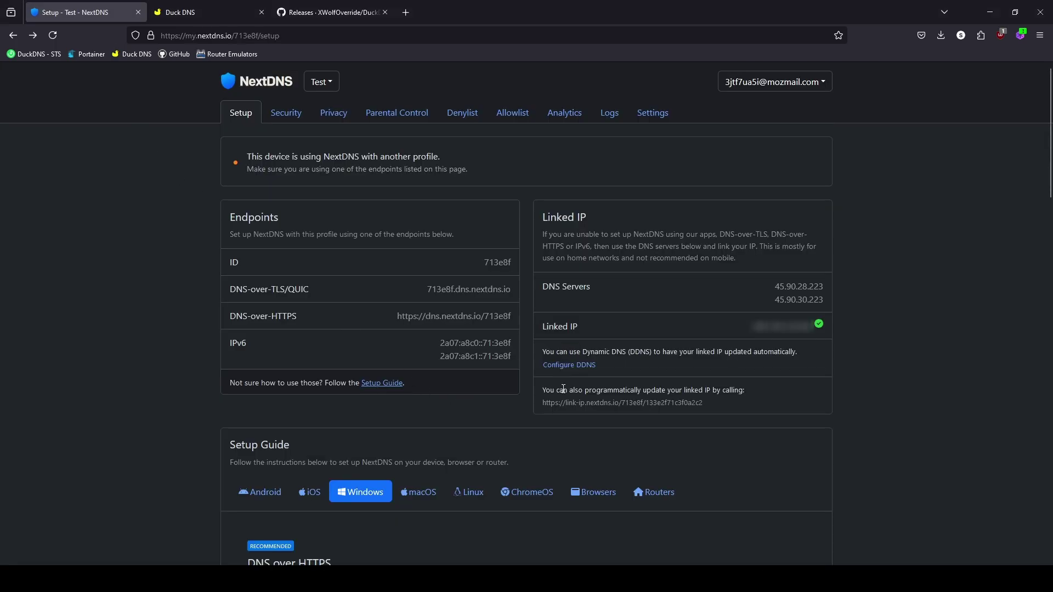
pyautogui.click(583, 367)
pyautogui.hotkey('ctrl', 'Tab')
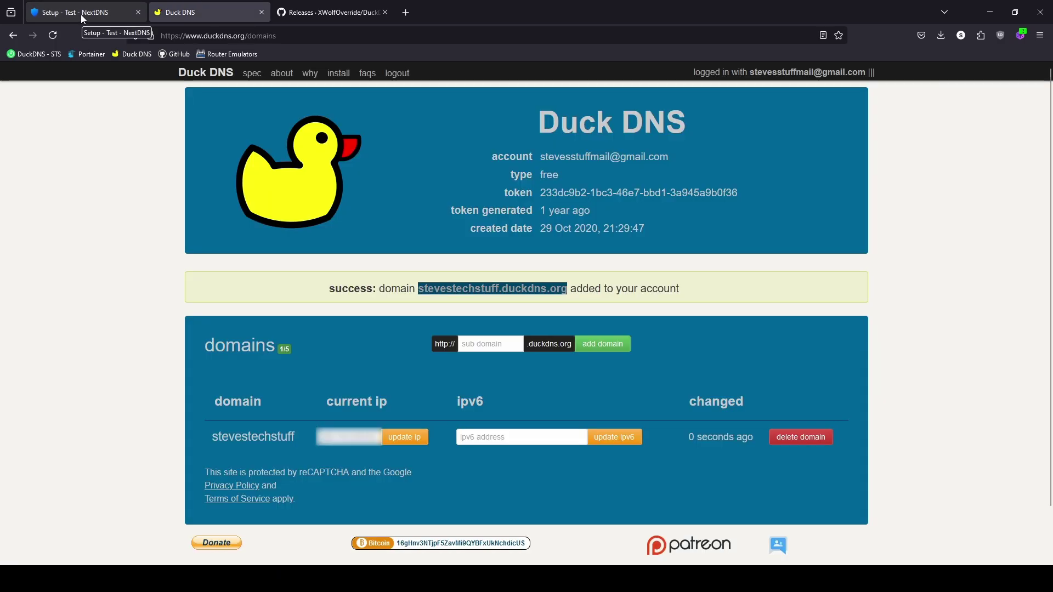
pyautogui.click(80, 14)
pyautogui.click(453, 144)
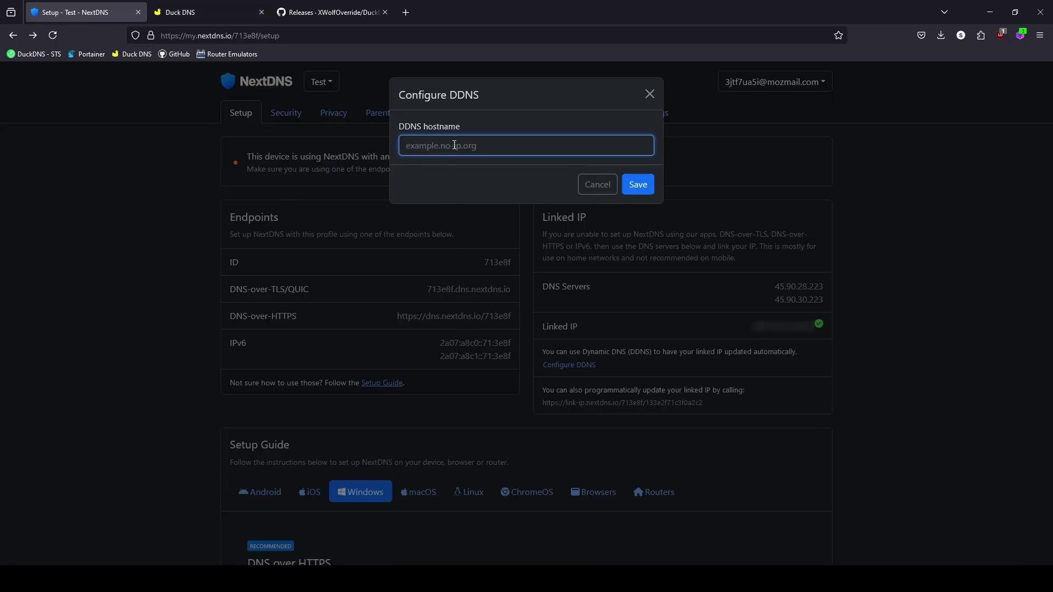
pyautogui.hotkey('ctrl', 'v')
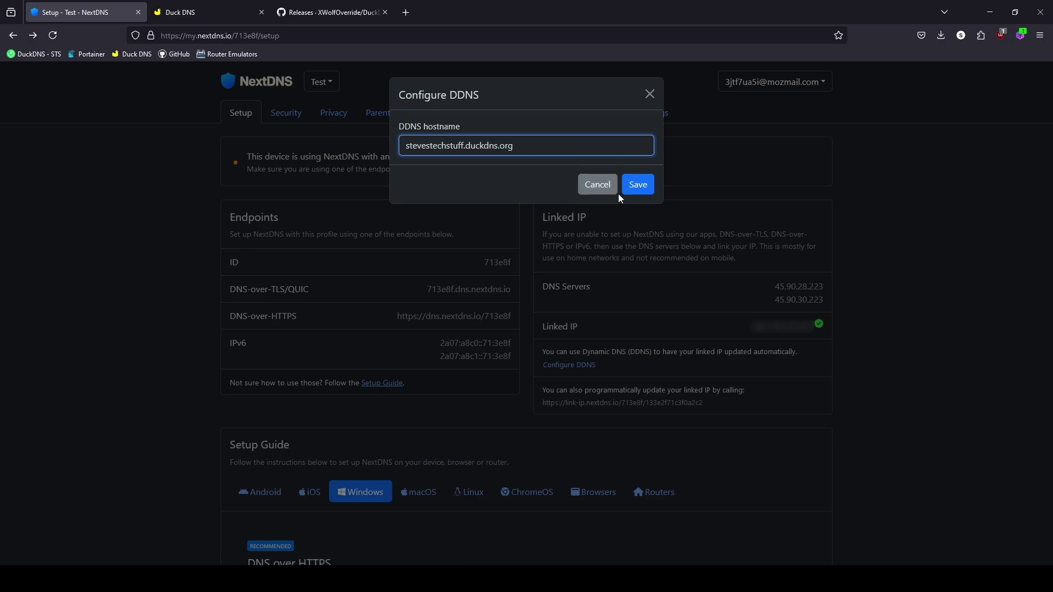
pyautogui.click(636, 186)
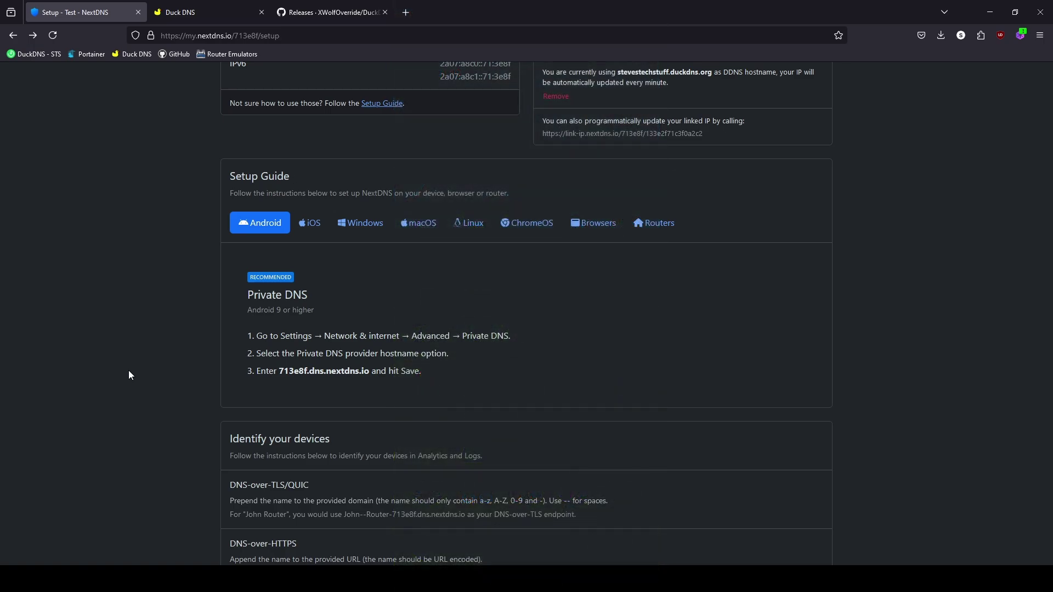
# Switch the Setup Guide to iOS to see the Configuration Profile and app options
pyautogui.click(309, 223)
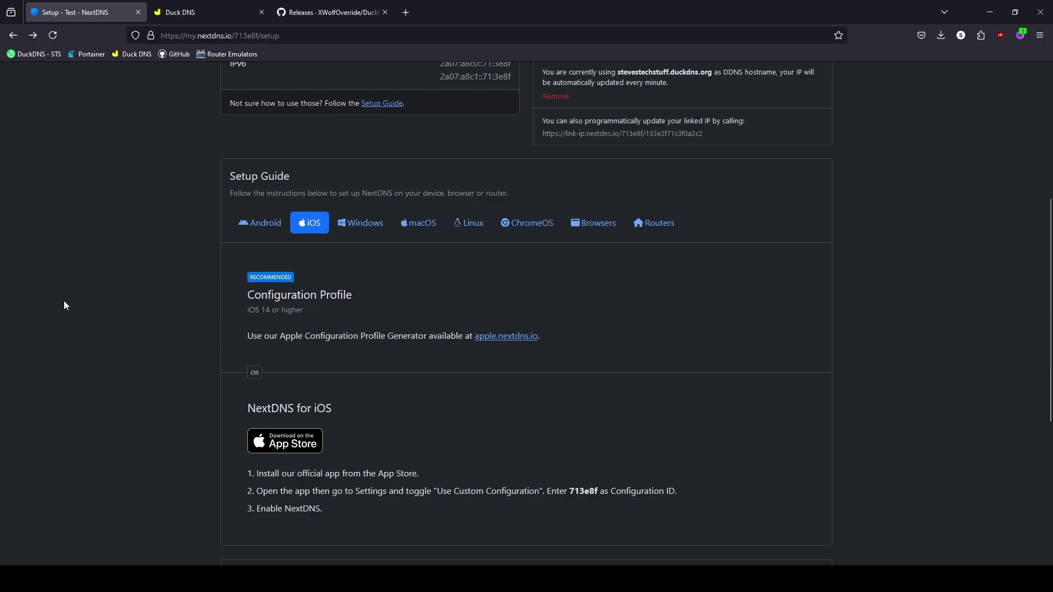
pyautogui.scroll(-1, 163, 302)
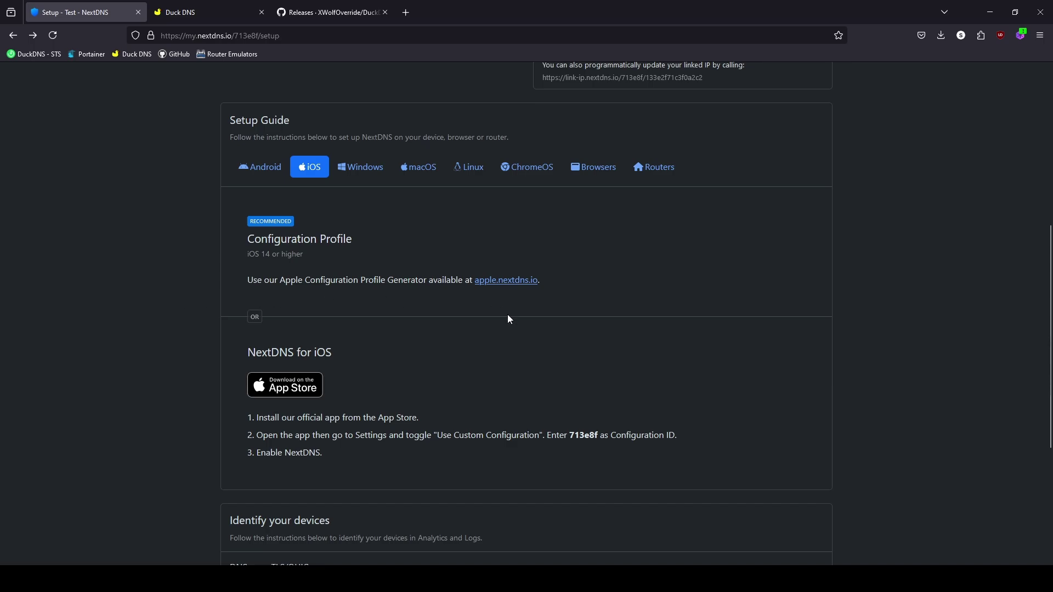
# At apple.nextdns.io, choose profile Test and device name 'Someones Iphone', then go back
pyautogui.click(501, 281)
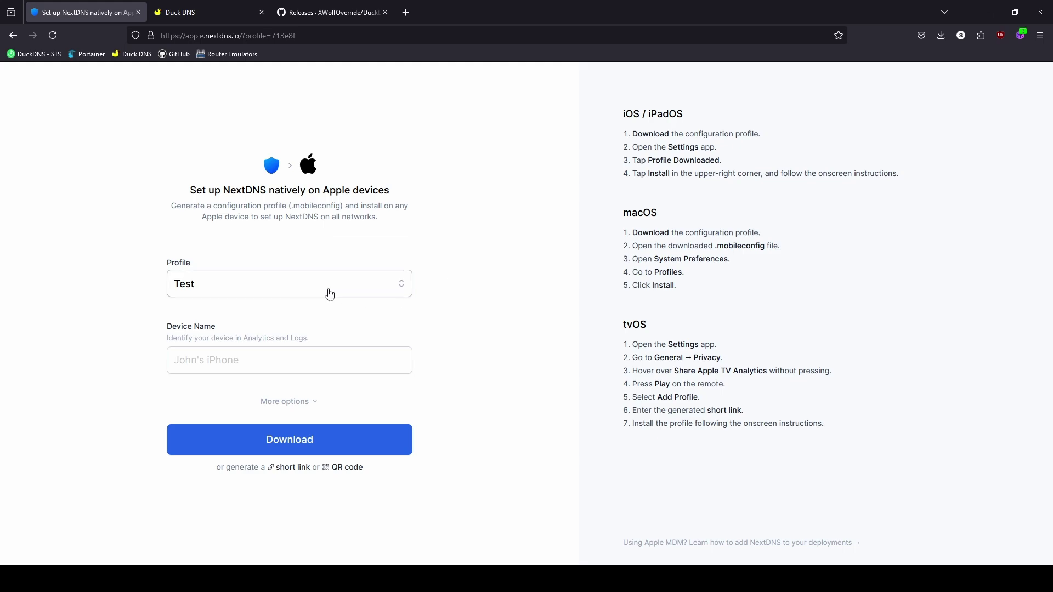
pyautogui.click(207, 291)
pyautogui.click(203, 314)
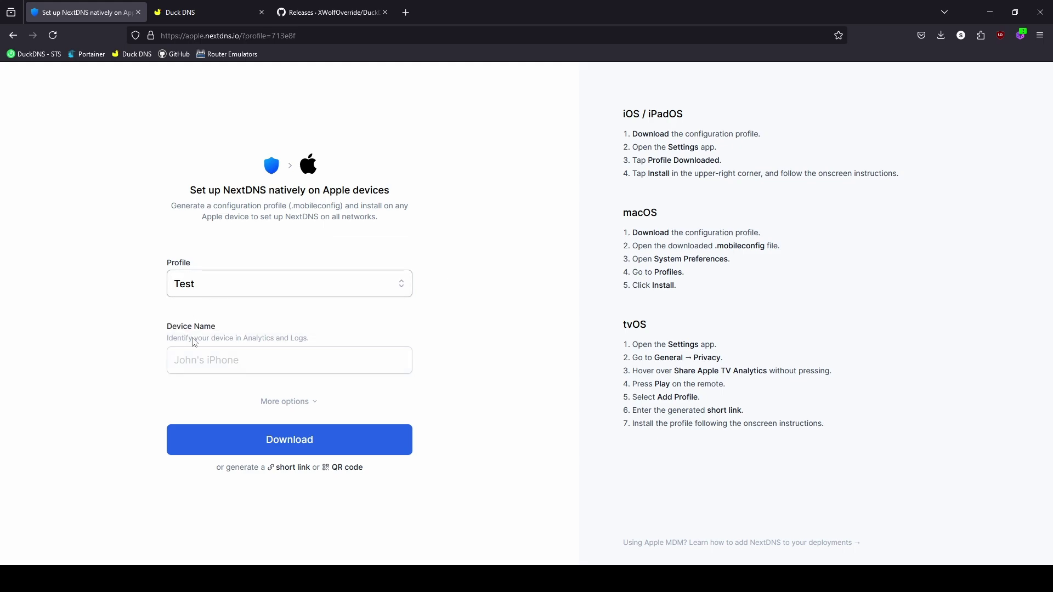
pyautogui.click(230, 360)
pyautogui.write('Someones Iphone')
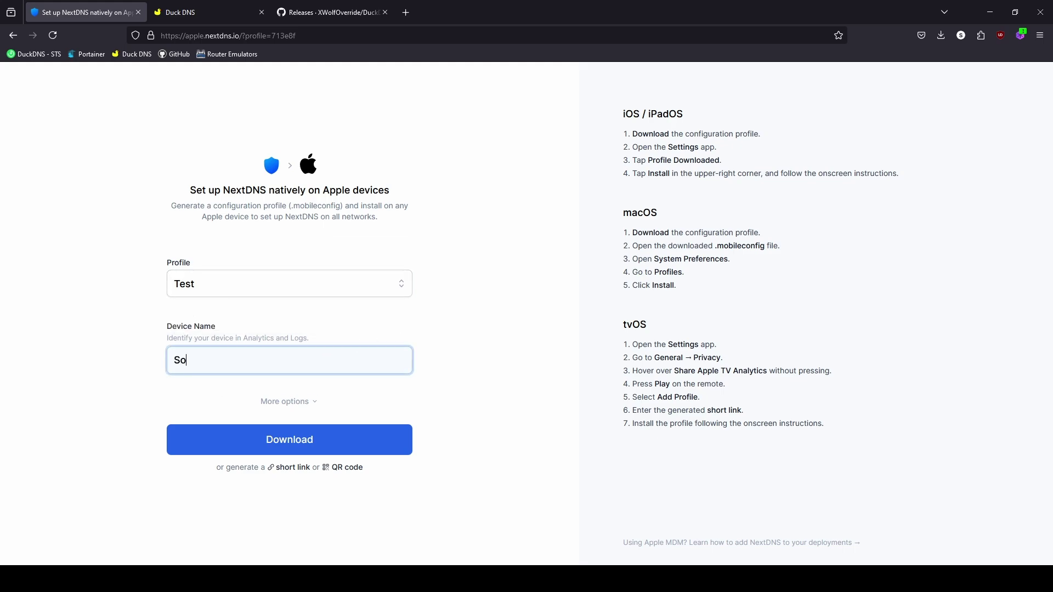
pyautogui.click(348, 439)
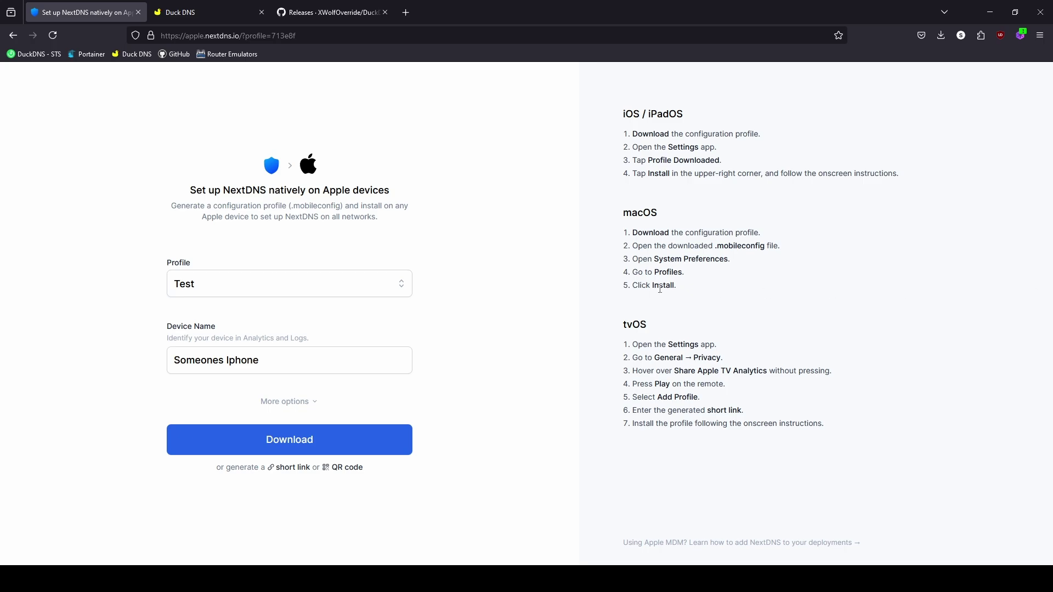
pyautogui.click(14, 35)
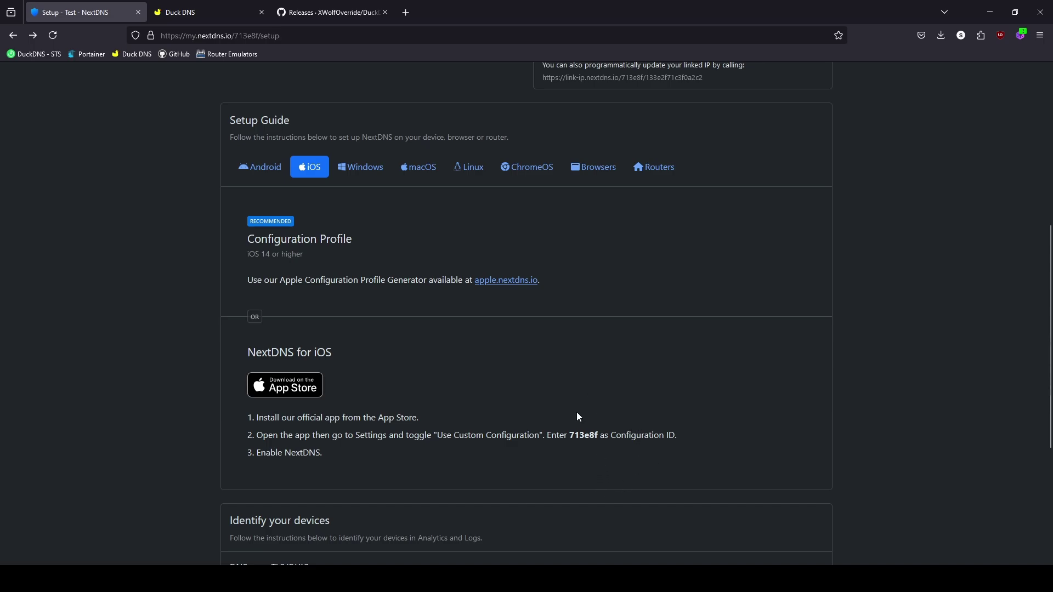
pyautogui.scroll(-2, 811, 360)
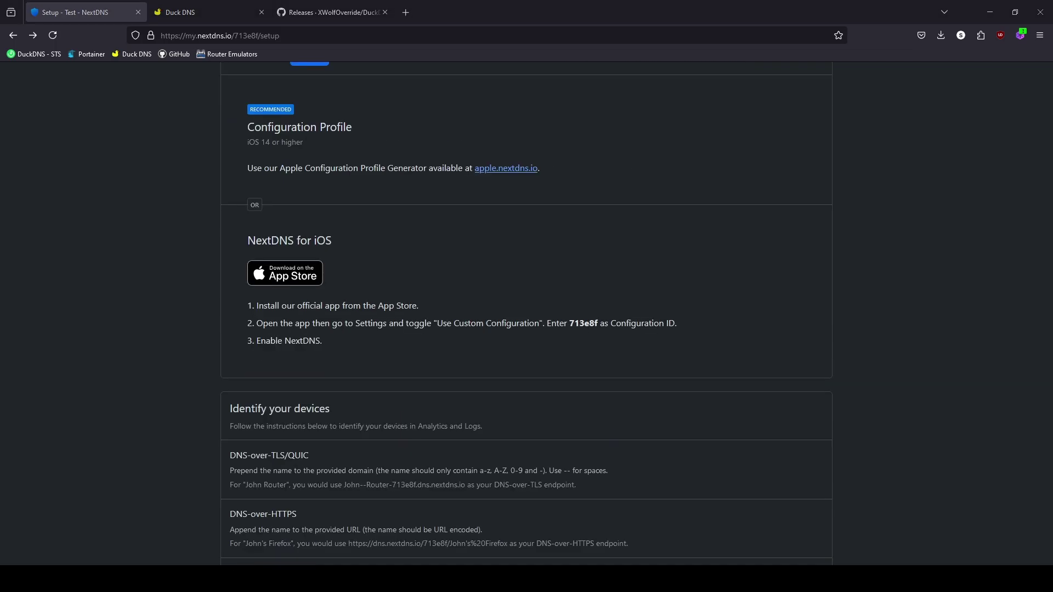